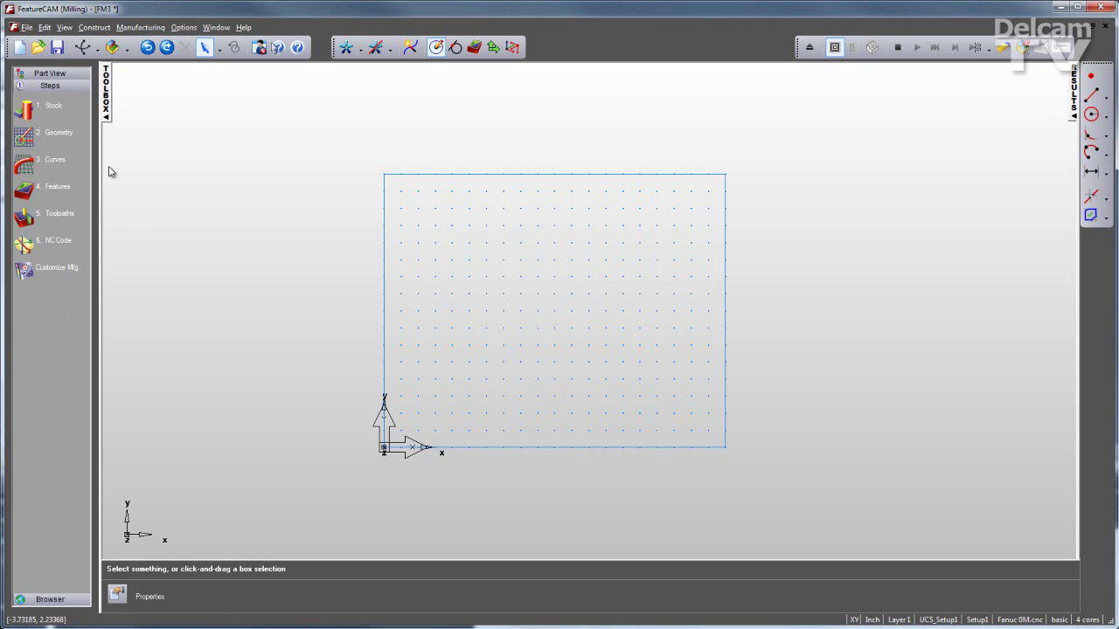
# Set the stock to an aluminium block 4 wide, 6 long and 1 thick, with no multi-axis positioning.
pyautogui.click(40, 112)
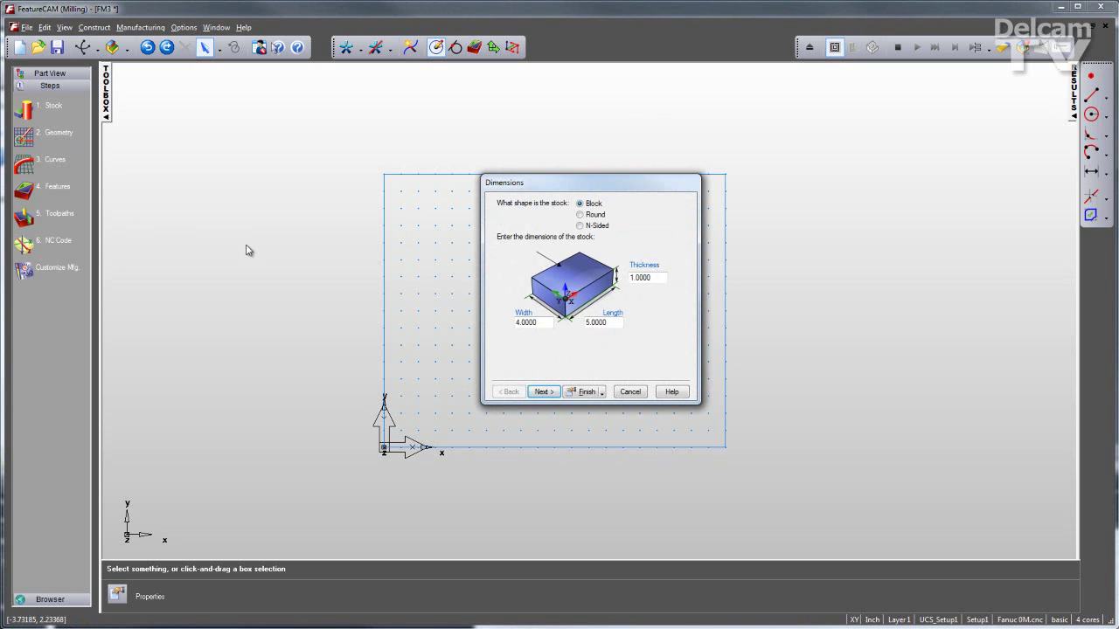
pyautogui.doubleClick(618, 326)
pyautogui.click(543, 391)
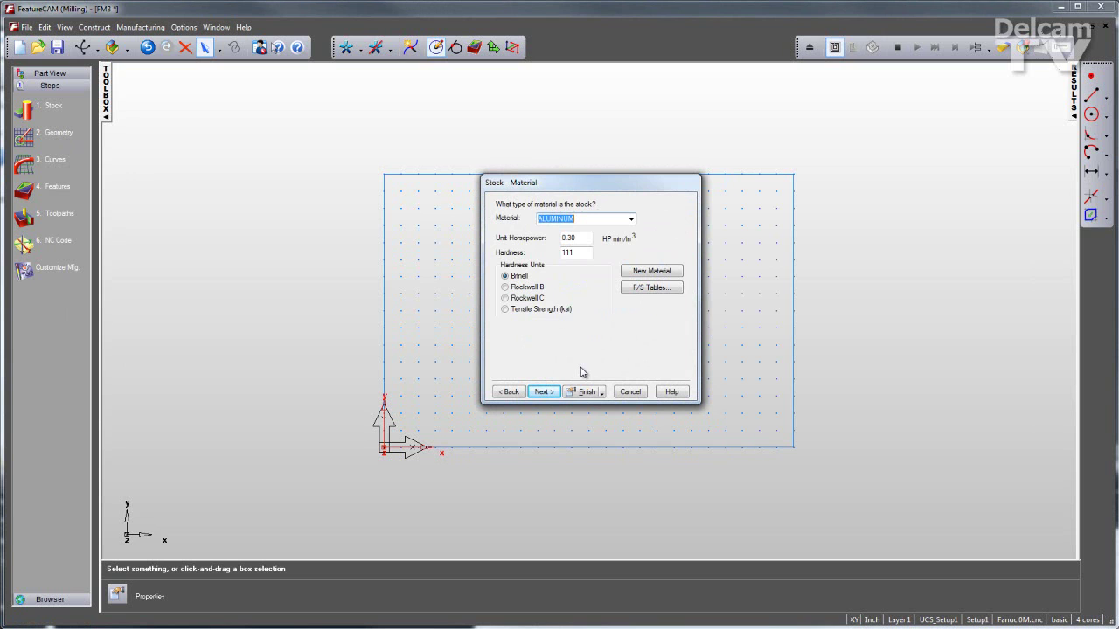
pyautogui.click(558, 391)
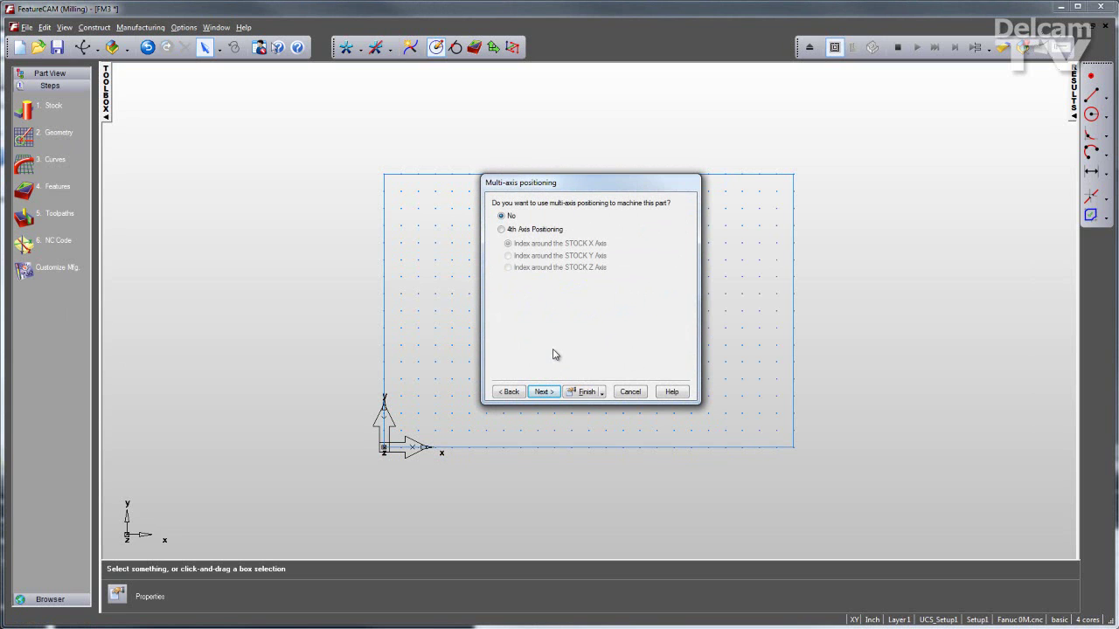
pyautogui.click(549, 394)
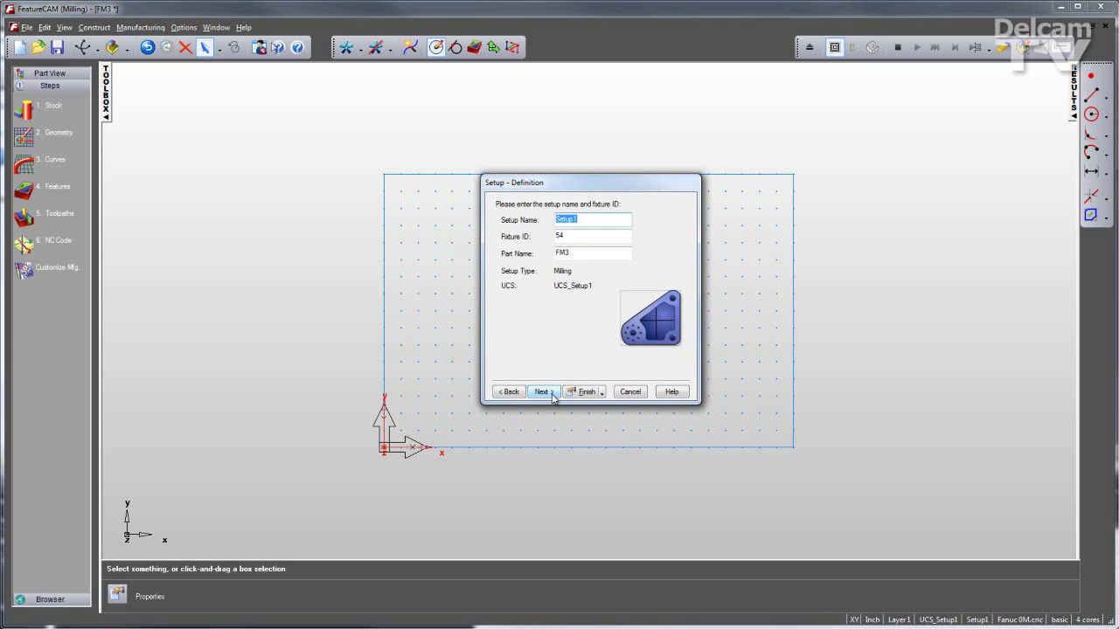
pyautogui.click(583, 392)
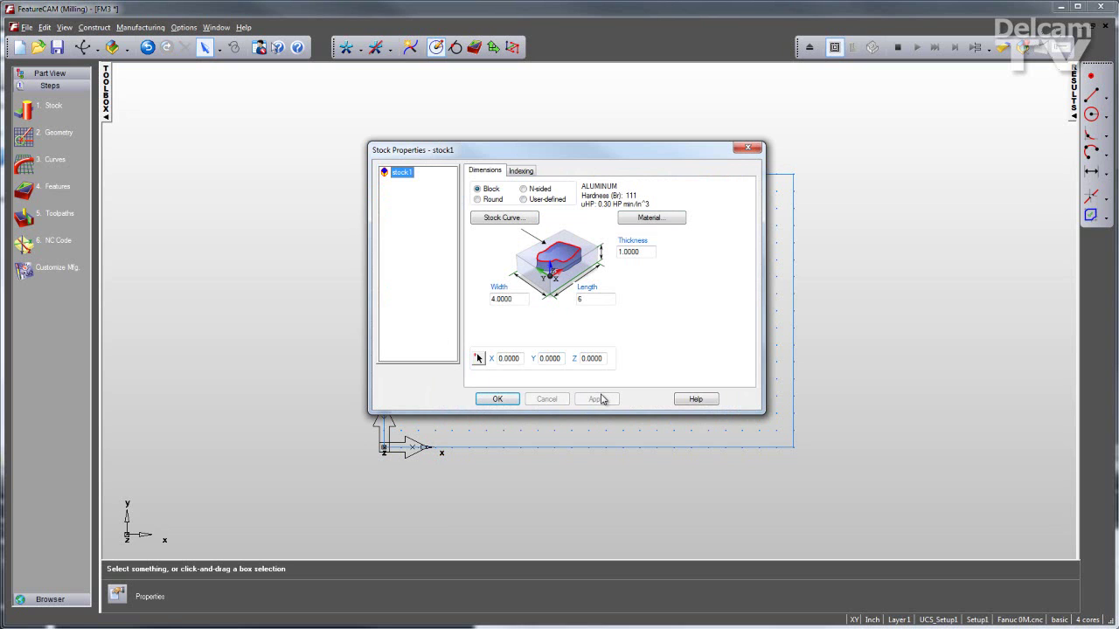
pyautogui.click(498, 398)
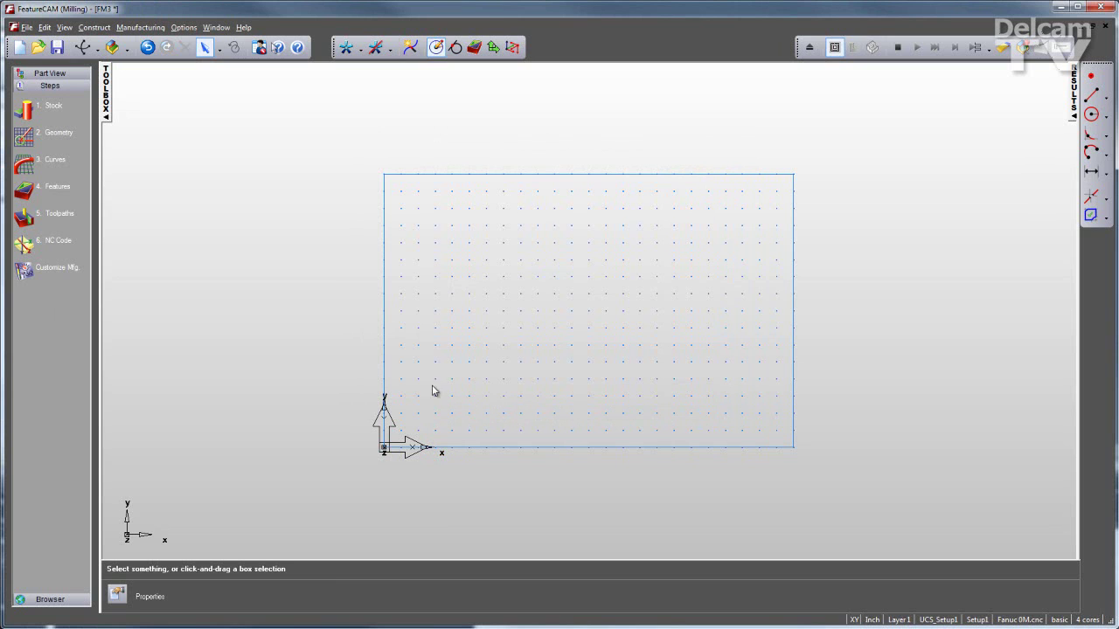
# Draw three equal-radius circles at the stock's upper-left, lower-left and lower-right.
pyautogui.click(25, 137)
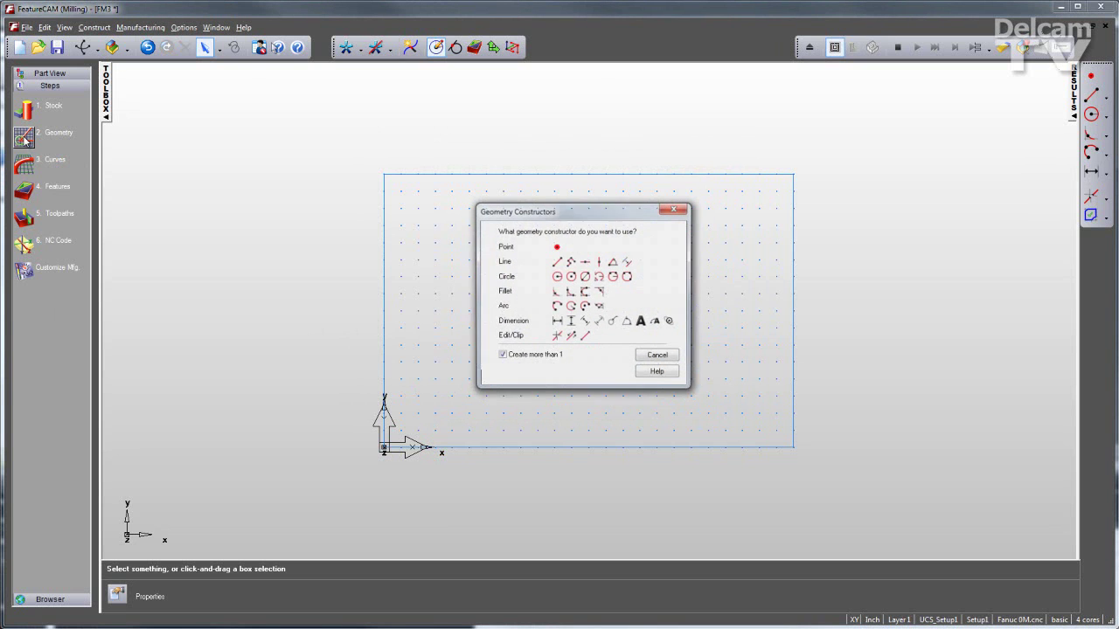
pyautogui.click(557, 276)
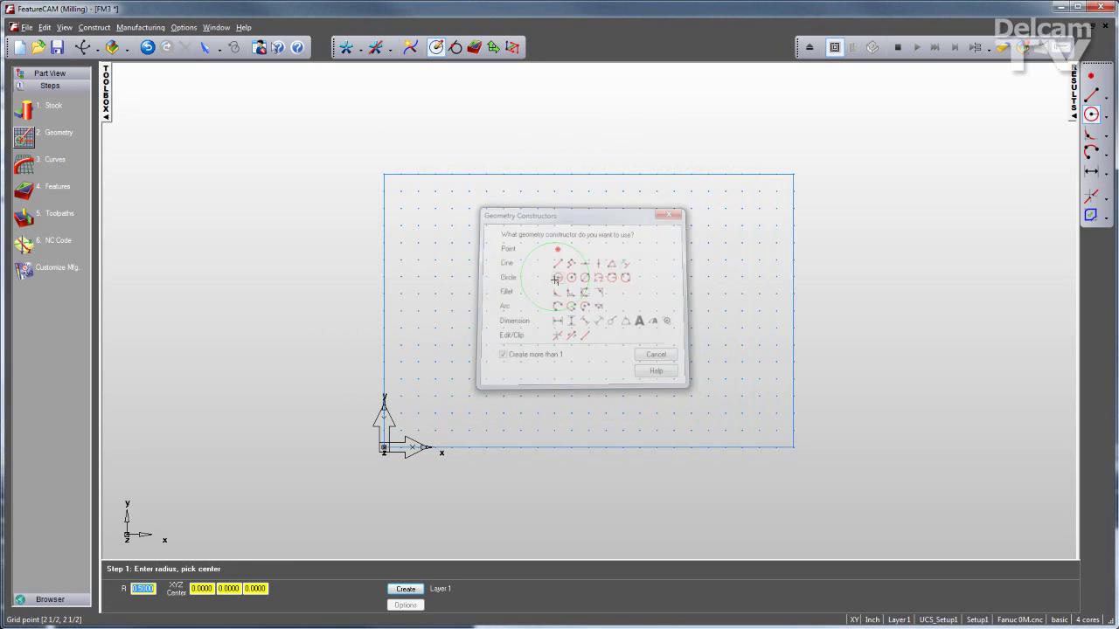
pyautogui.click(452, 242)
pyautogui.click(452, 396)
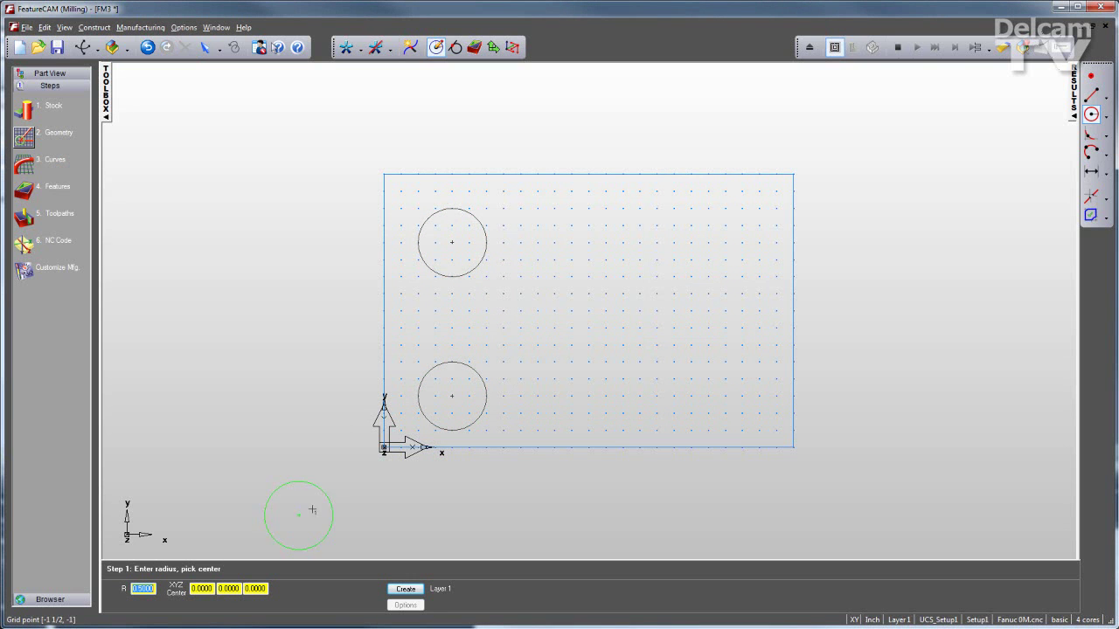
pyautogui.click(656, 396)
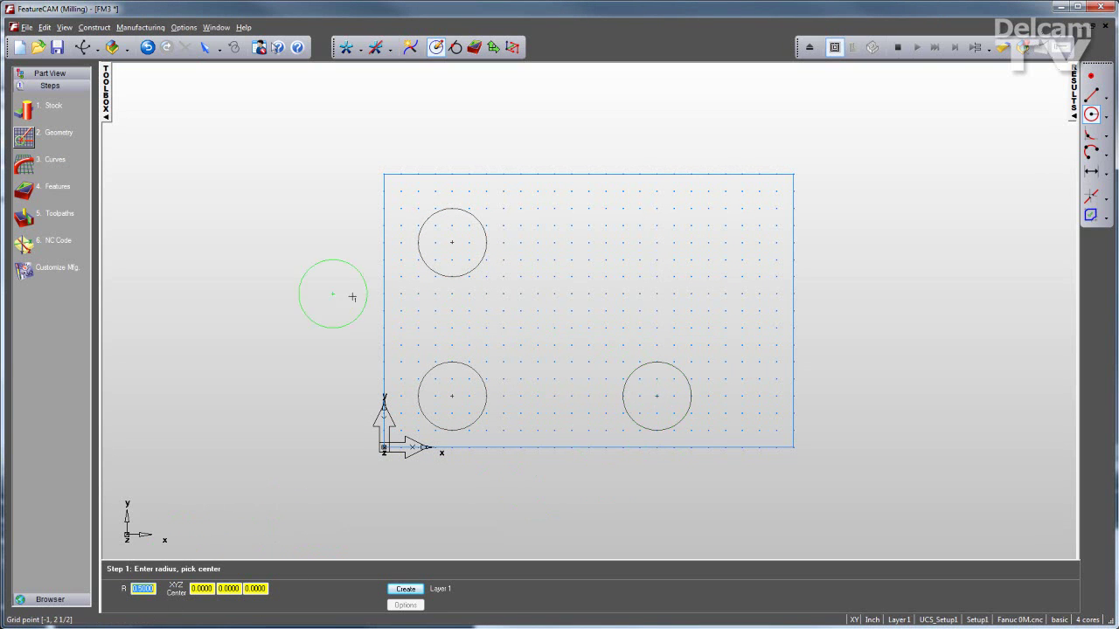
# Draw diagonal, bottom and left tangent lines joining the three circles into a rounded triangle.
pyautogui.click(40, 147)
pyautogui.click(557, 262)
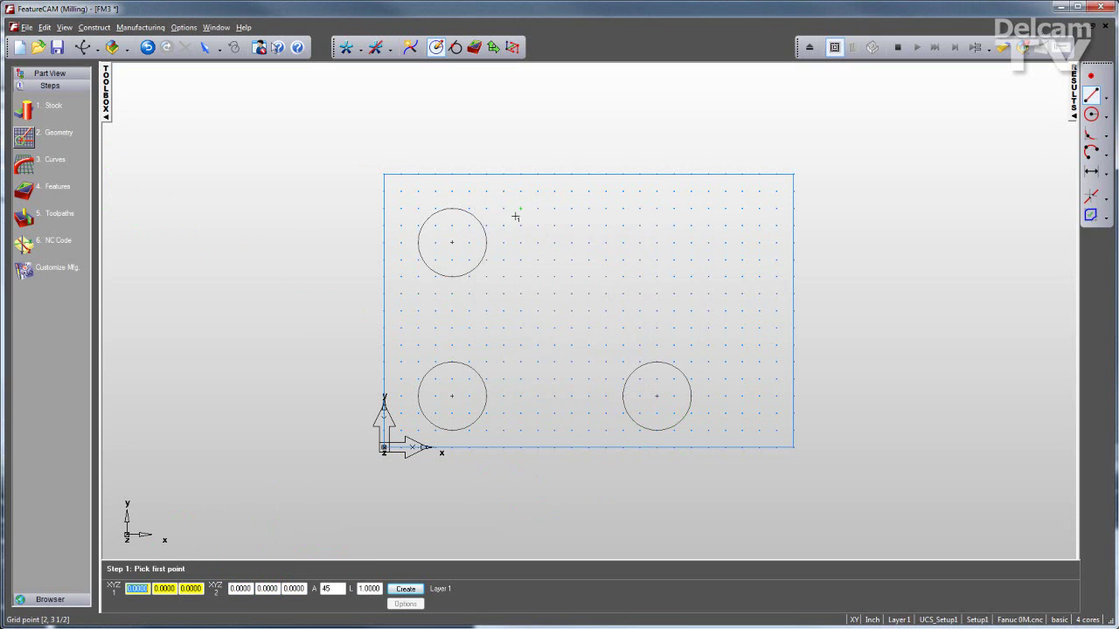
pyautogui.click(462, 209)
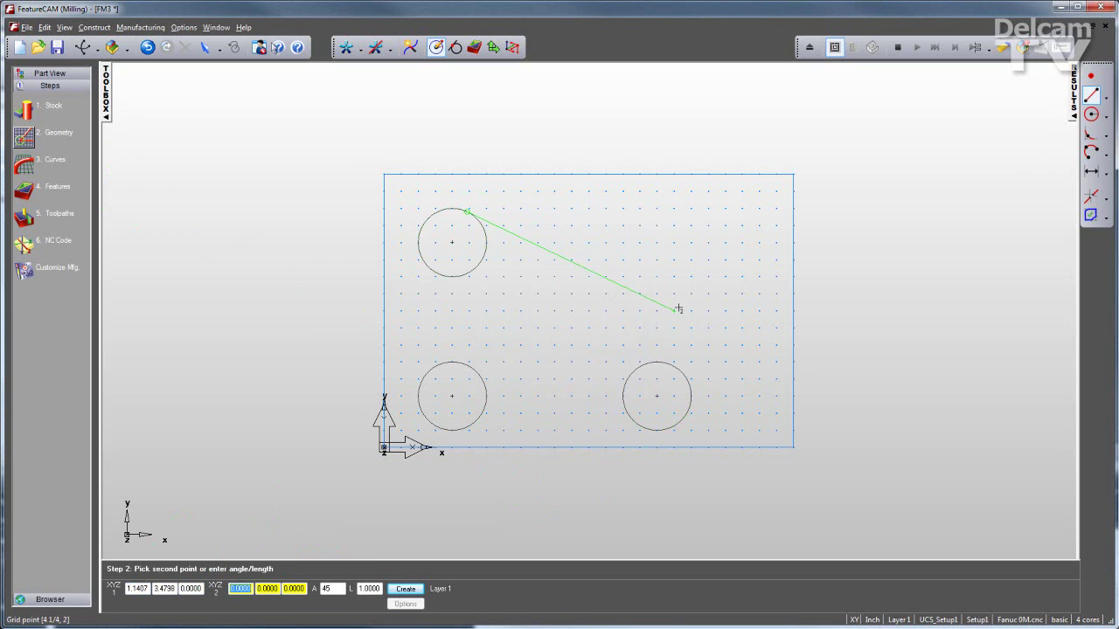
pyautogui.click(682, 368)
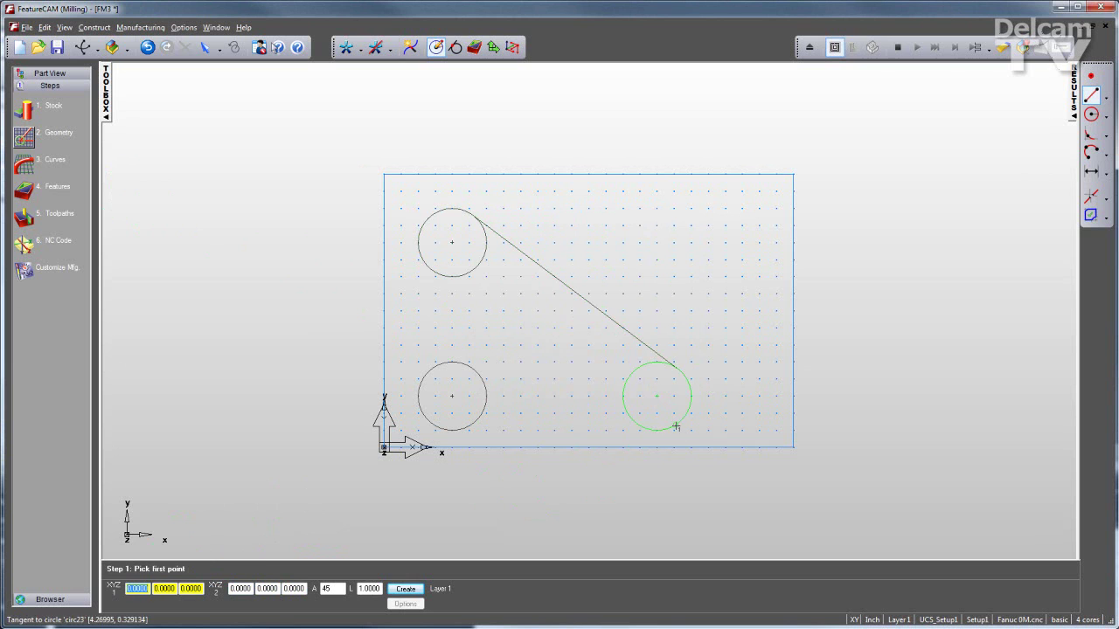
pyautogui.click(673, 429)
pyautogui.click(454, 433)
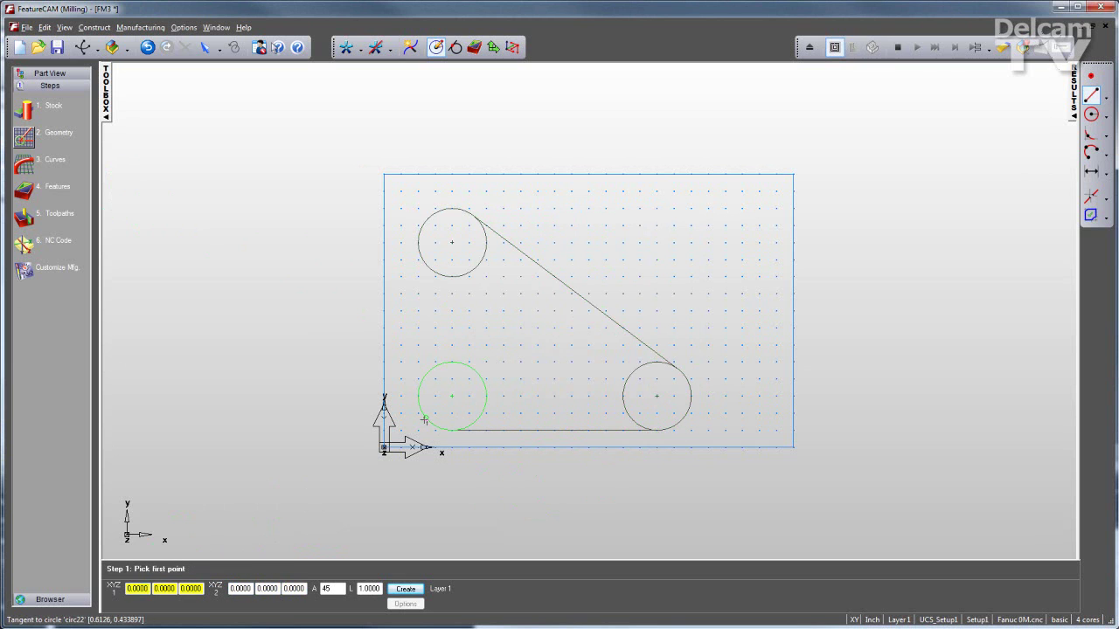
pyautogui.click(419, 399)
pyautogui.click(418, 248)
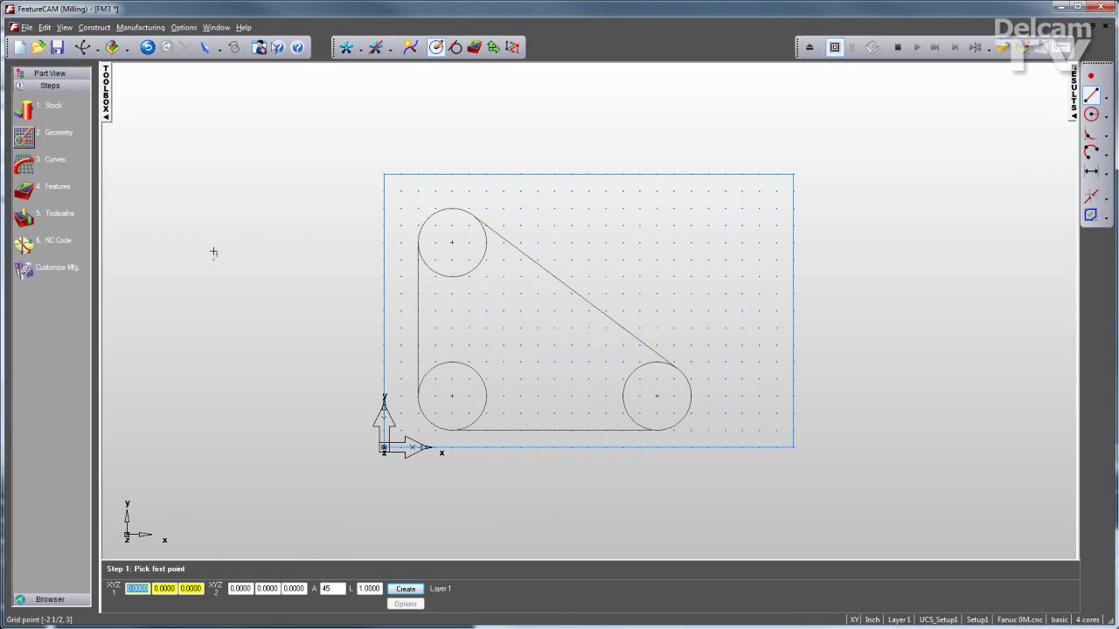
# Chain the tangent lines and circle arcs into the closed boundary curve curve3.
pyautogui.click(31, 168)
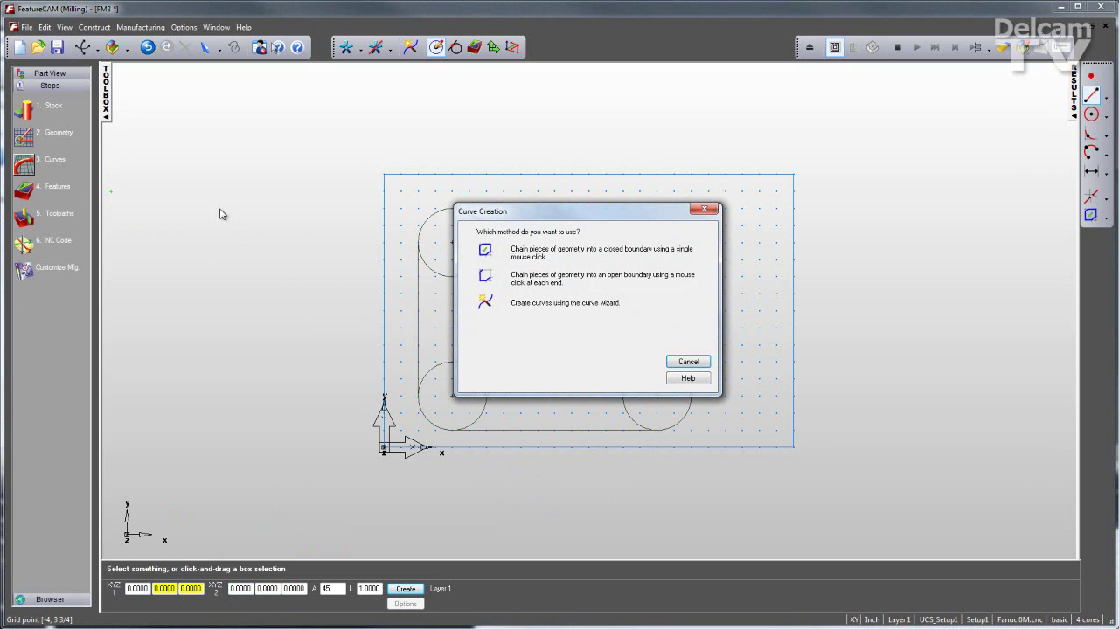
pyautogui.click(485, 255)
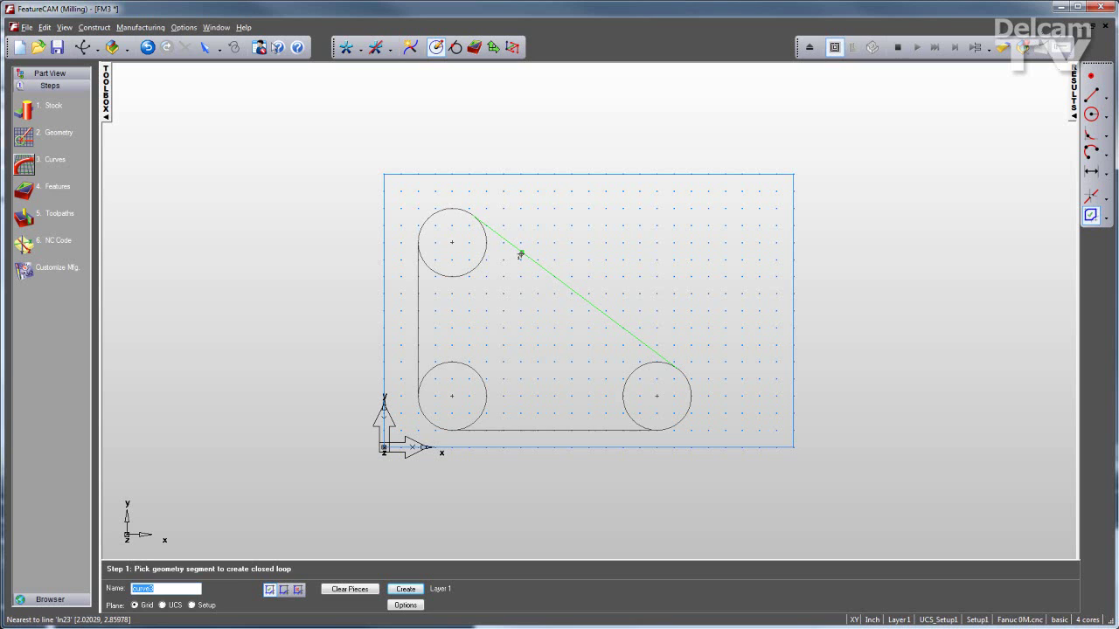
pyautogui.click(522, 251)
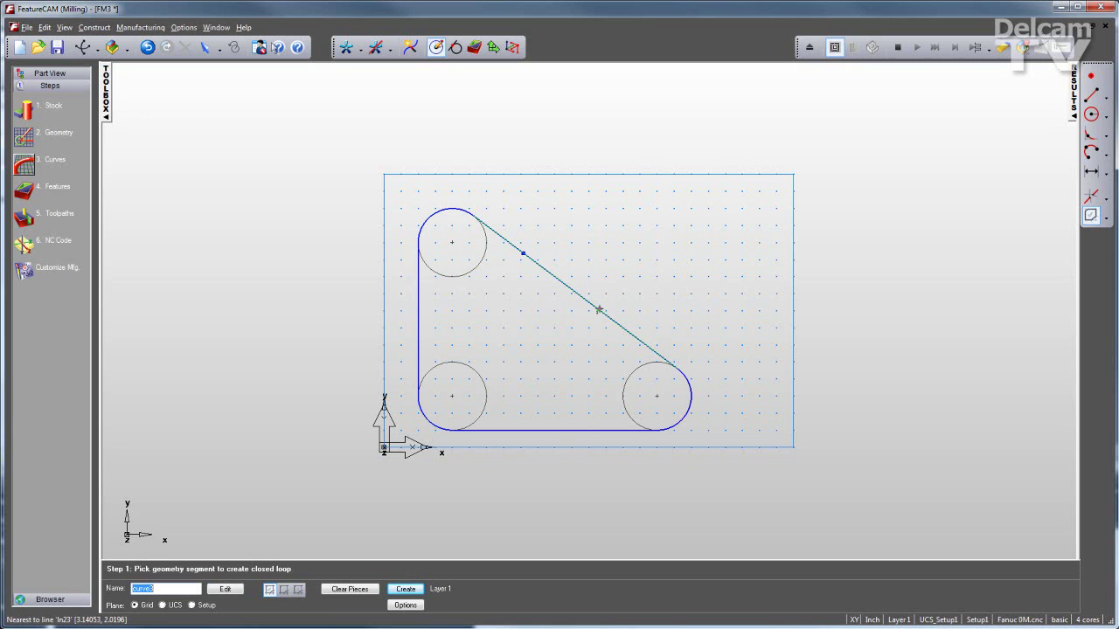
pyautogui.click(411, 590)
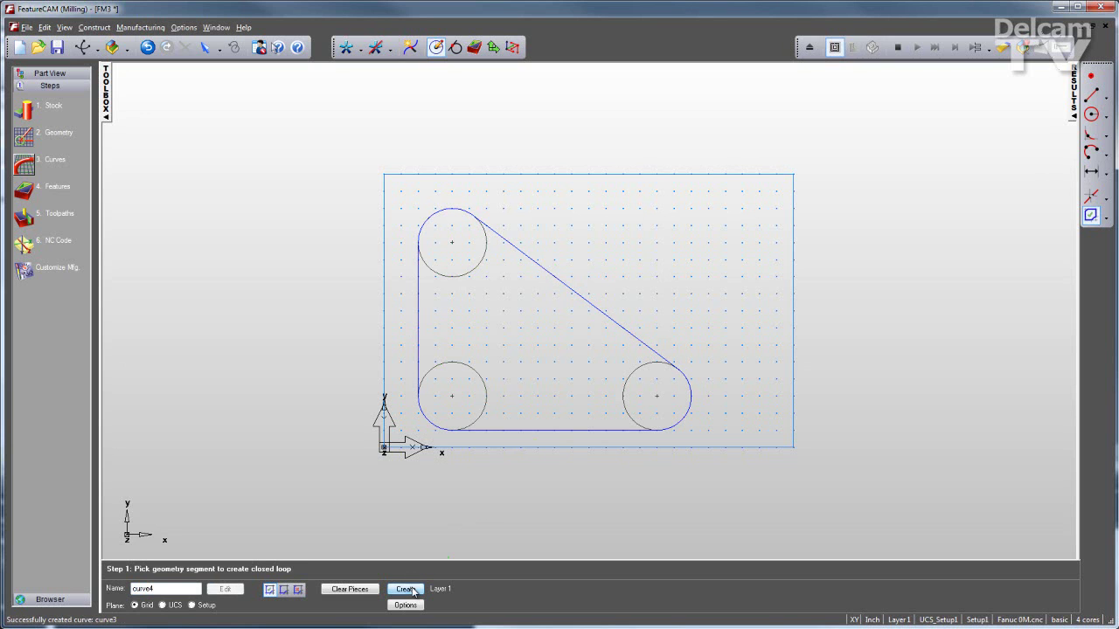
# Start a new Pocket-from-curve feature and advance to its Curves page.
pyautogui.click(27, 192)
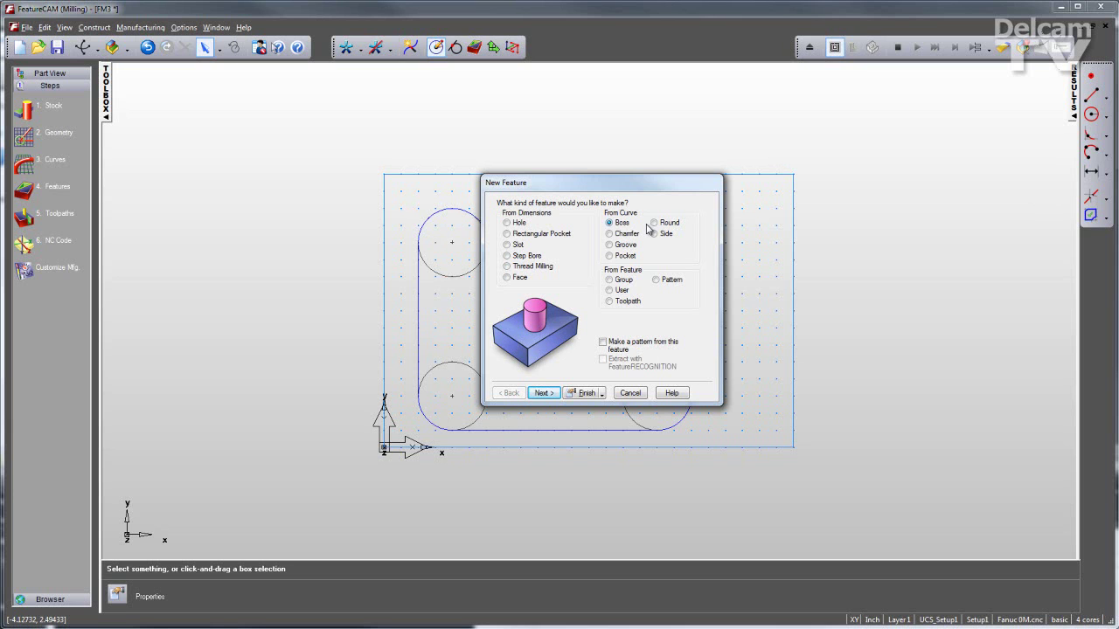
pyautogui.click(609, 255)
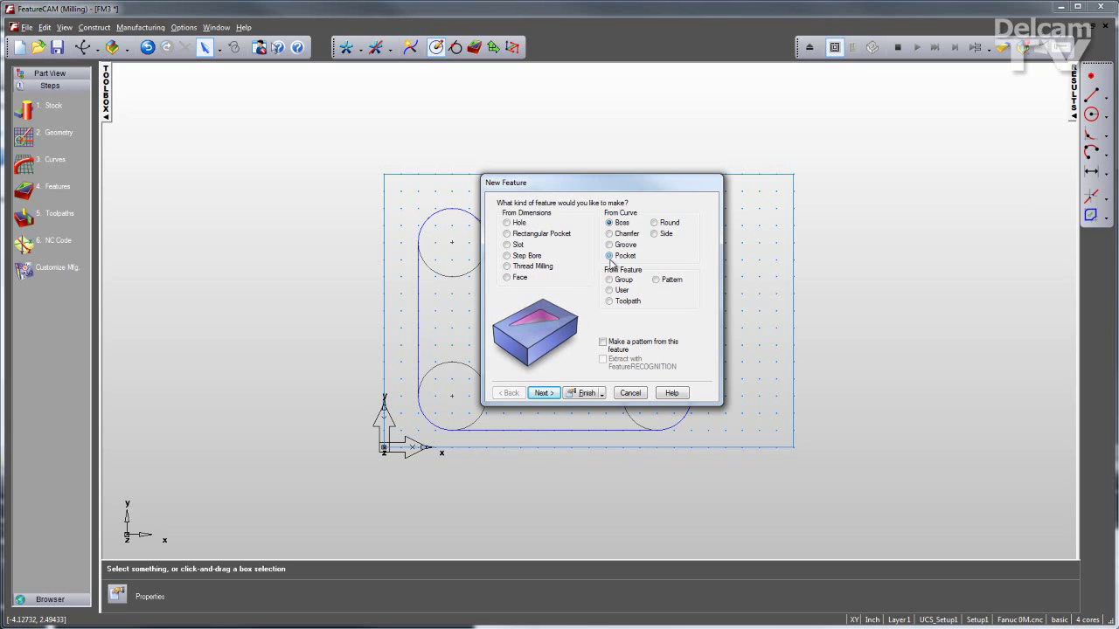
pyautogui.click(543, 393)
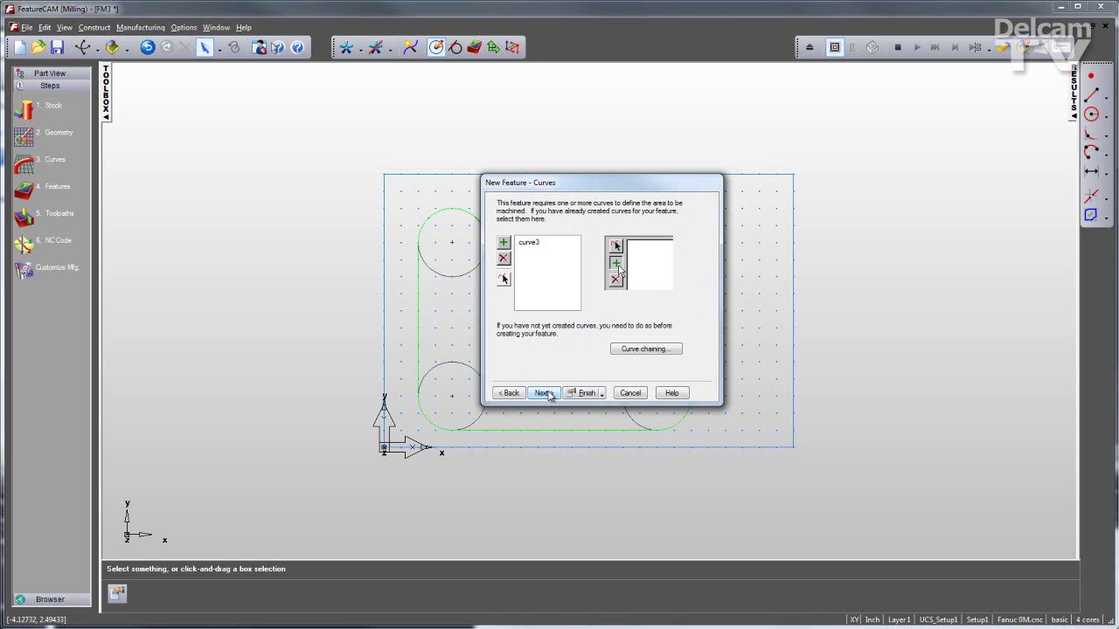
# Add curve3 to the pocket, reach the zero-offset Location page, and show the stock isometrically.
pyautogui.click(616, 265)
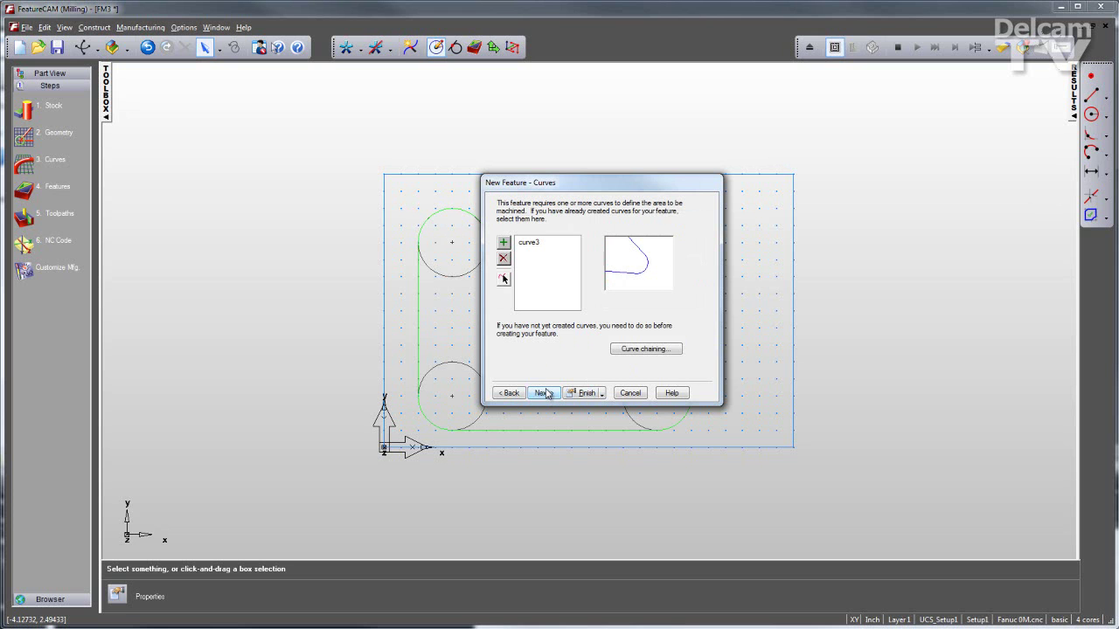
pyautogui.click(545, 394)
pyautogui.rightClick(305, 332)
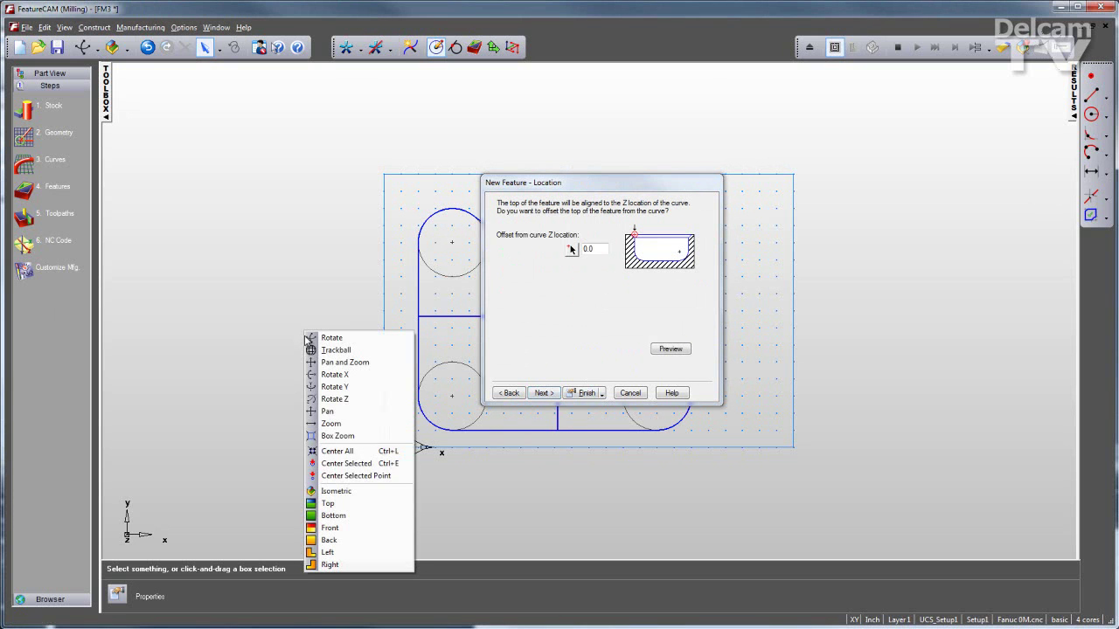
pyautogui.click(346, 496)
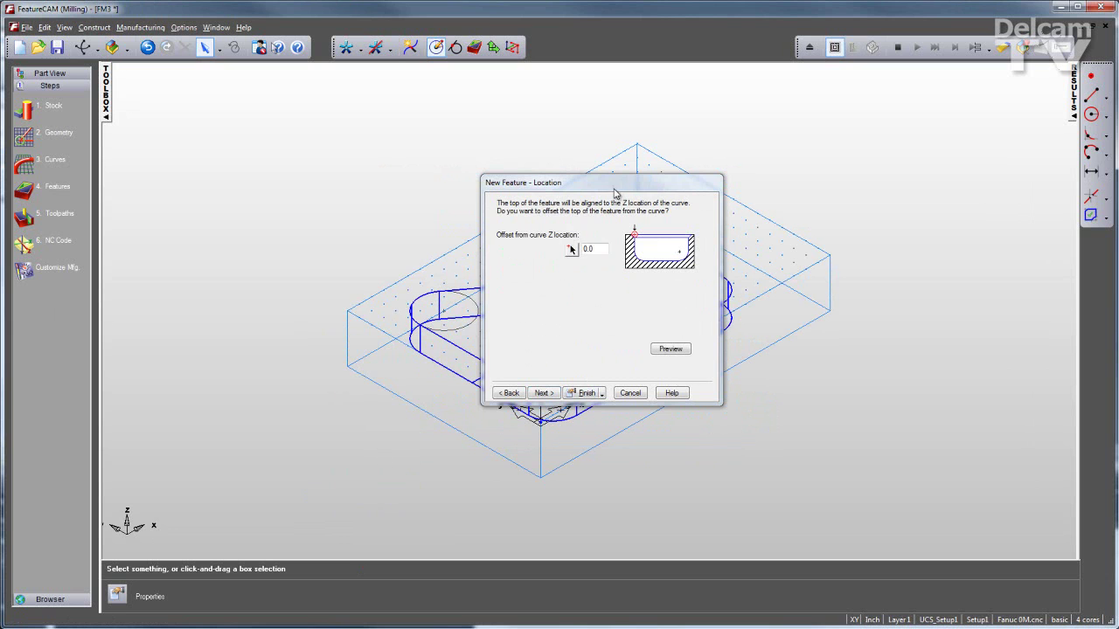
pyautogui.moveTo(615, 189); pyautogui.dragTo(239, 125)
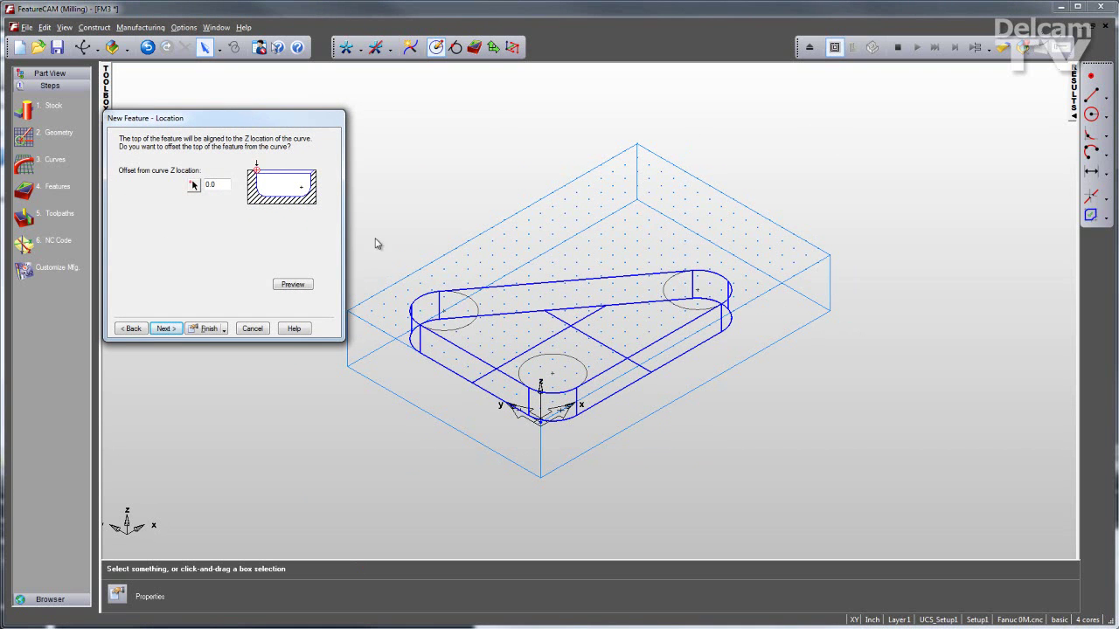
# Accept the zero offset, 0.5 depth, and spiral rough plus finish passes to create pocket1.
pyautogui.click(165, 328)
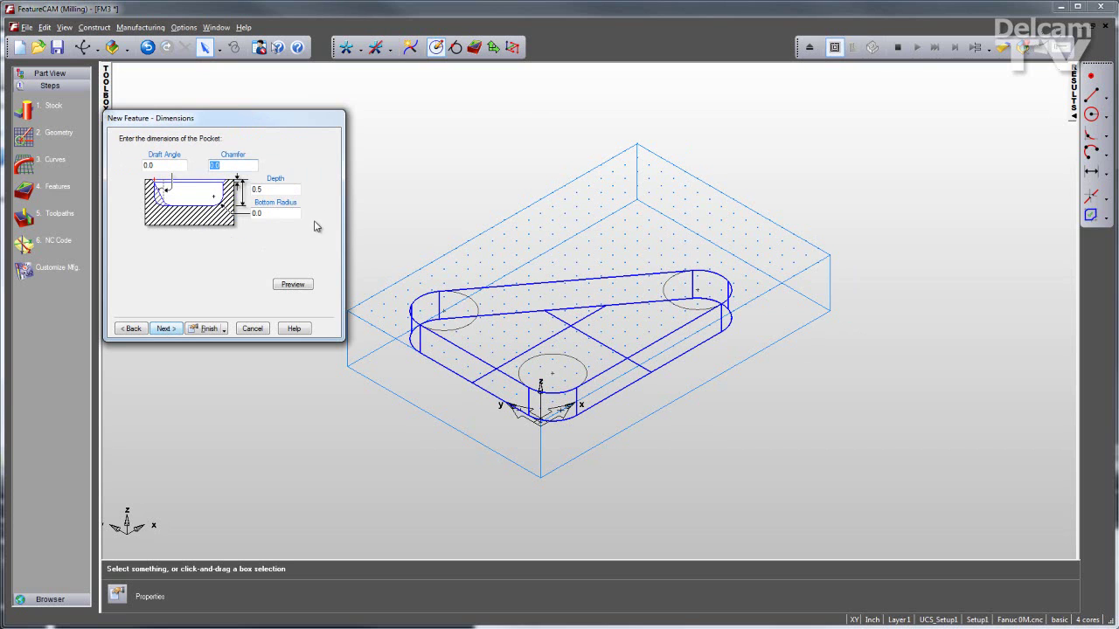
pyautogui.click(166, 329)
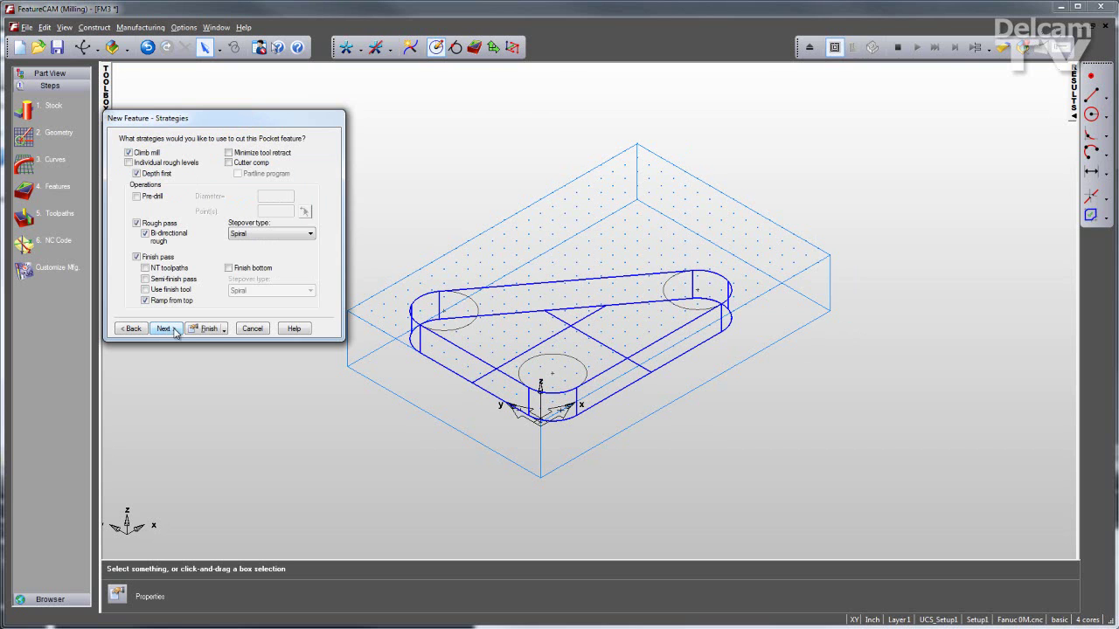
pyautogui.click(208, 329)
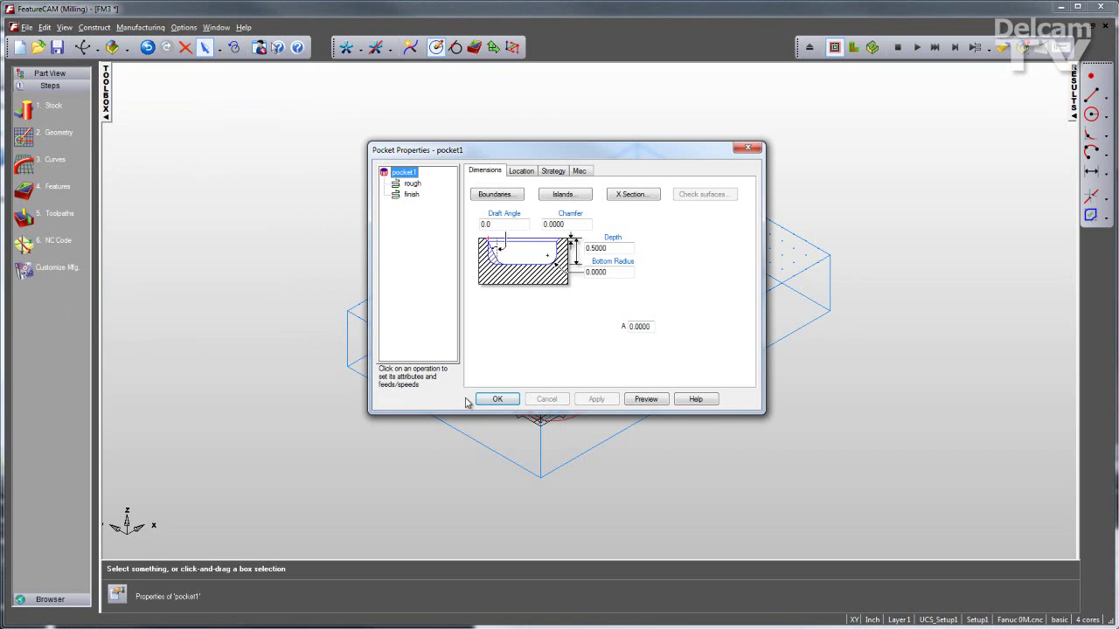
pyautogui.click(500, 400)
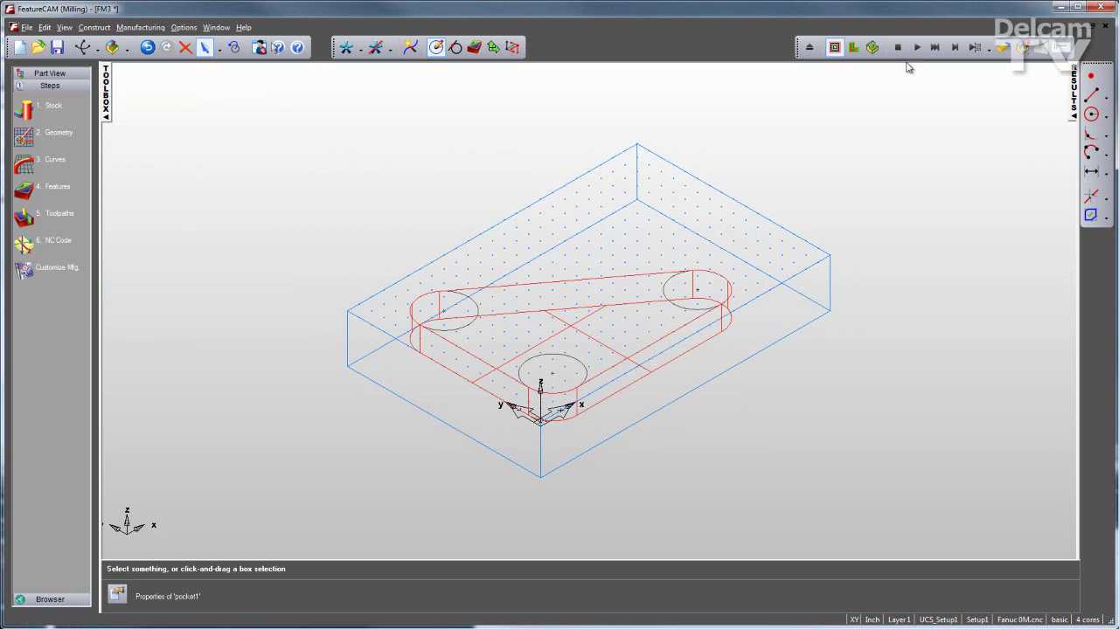
# Preview the pocket toolpaths, orbit the view, then run the solid 3D cutting simulation.
pyautogui.click(916, 47)
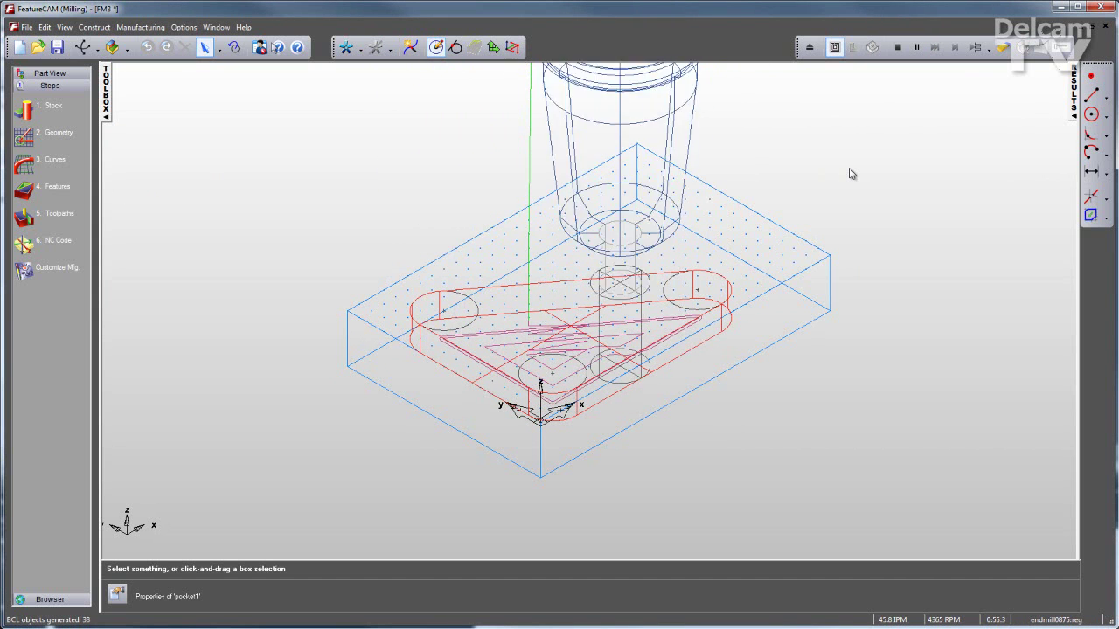
pyautogui.rightClick(478, 176)
pyautogui.click(515, 181)
pyautogui.moveTo(528, 196); pyautogui.dragTo(557, 234)
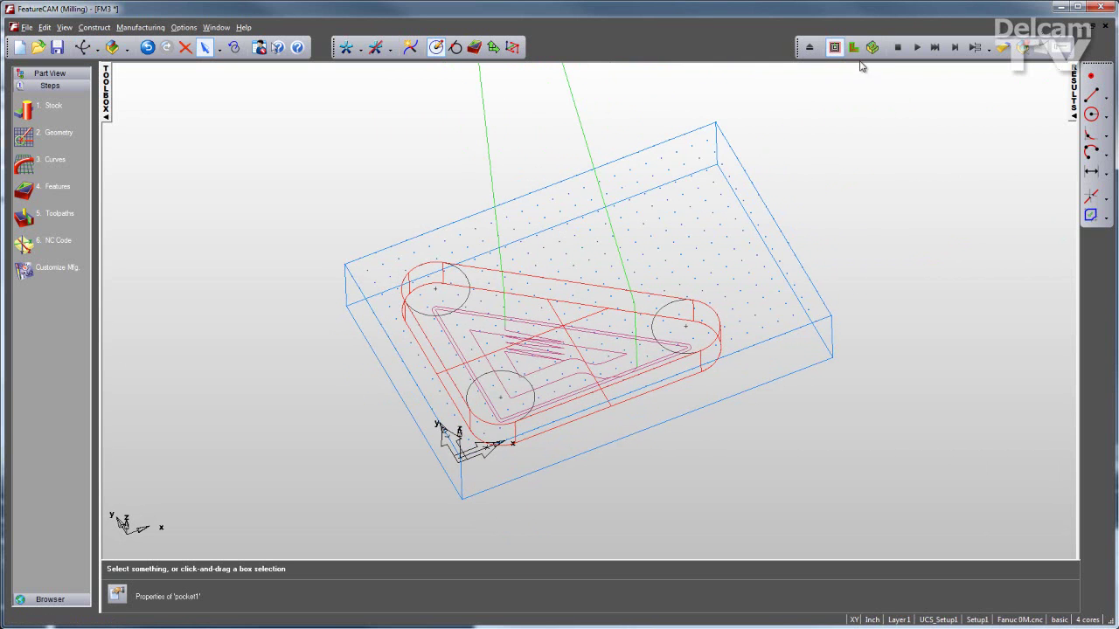
pyautogui.click(872, 48)
pyautogui.click(917, 48)
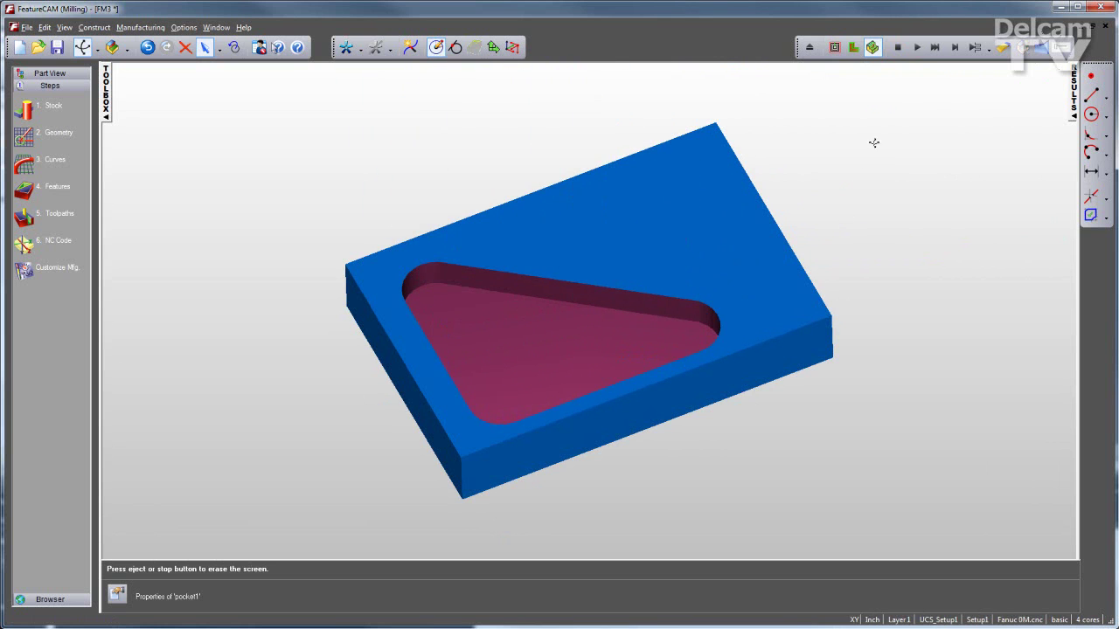
# Check the op list, details with estimated machining time, and tool list, then show the Fanuc 0M NC code.
pyautogui.click(1066, 101)
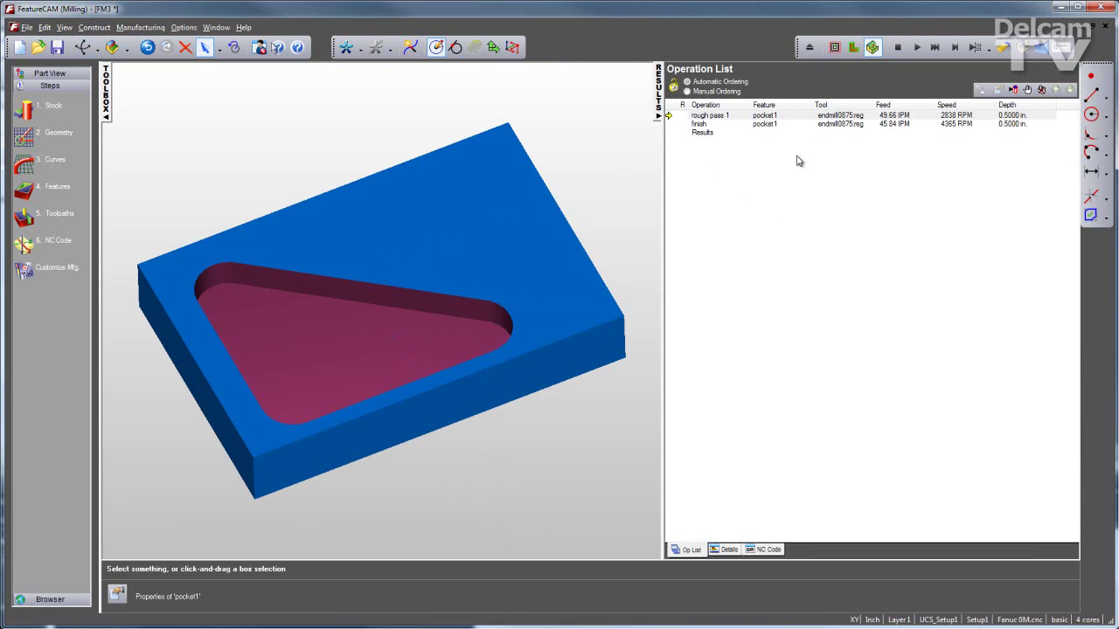
pyautogui.click(726, 549)
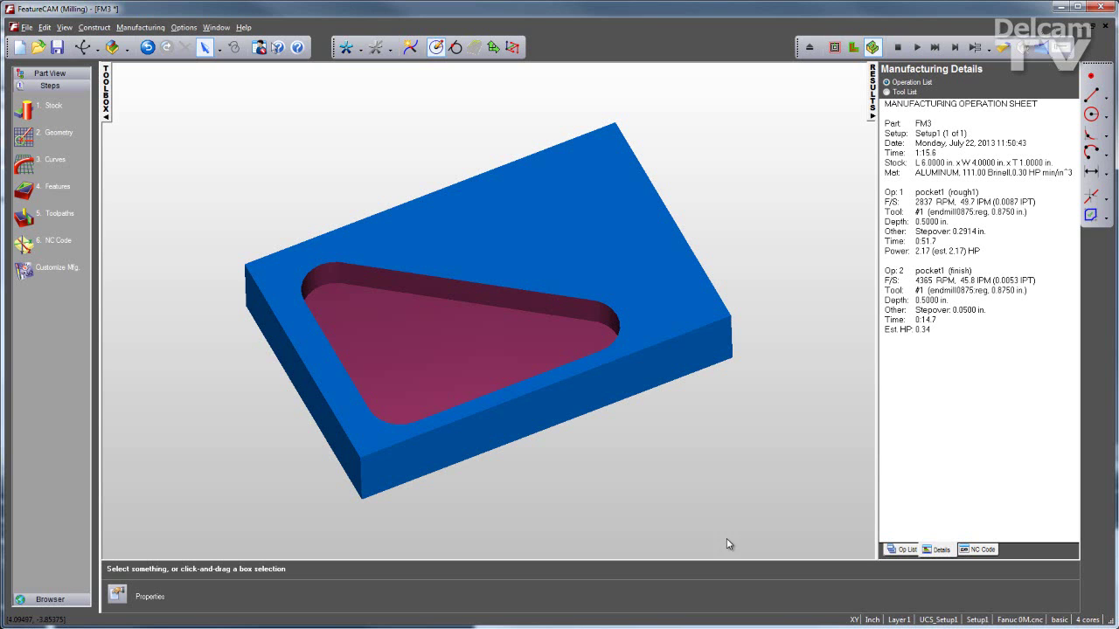
pyautogui.moveTo(937, 153); pyautogui.dragTo(877, 152)
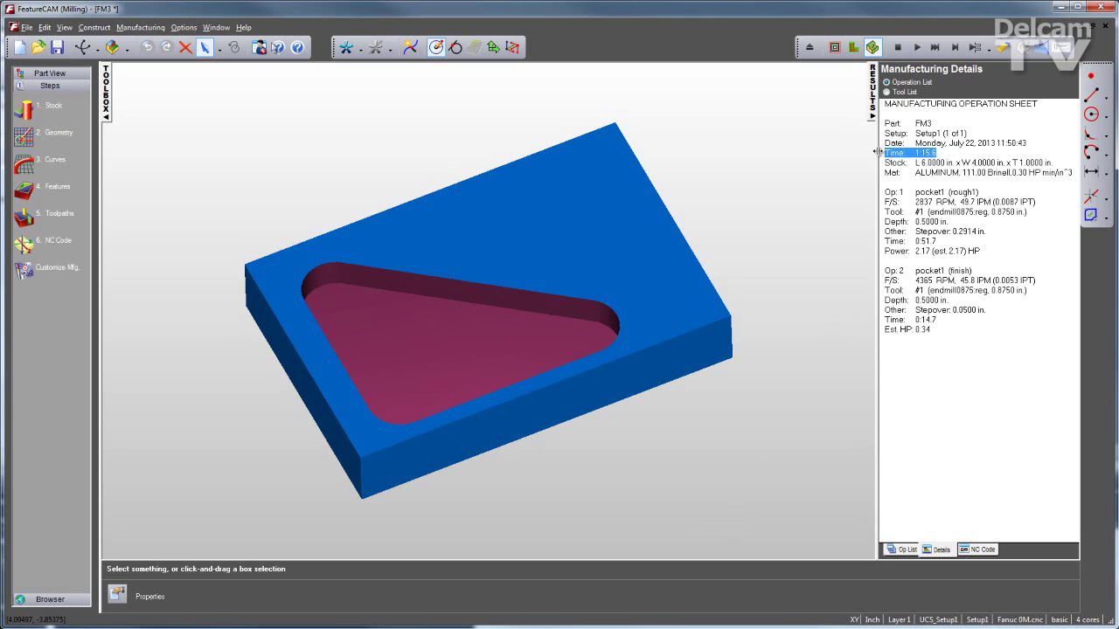
pyautogui.click(887, 92)
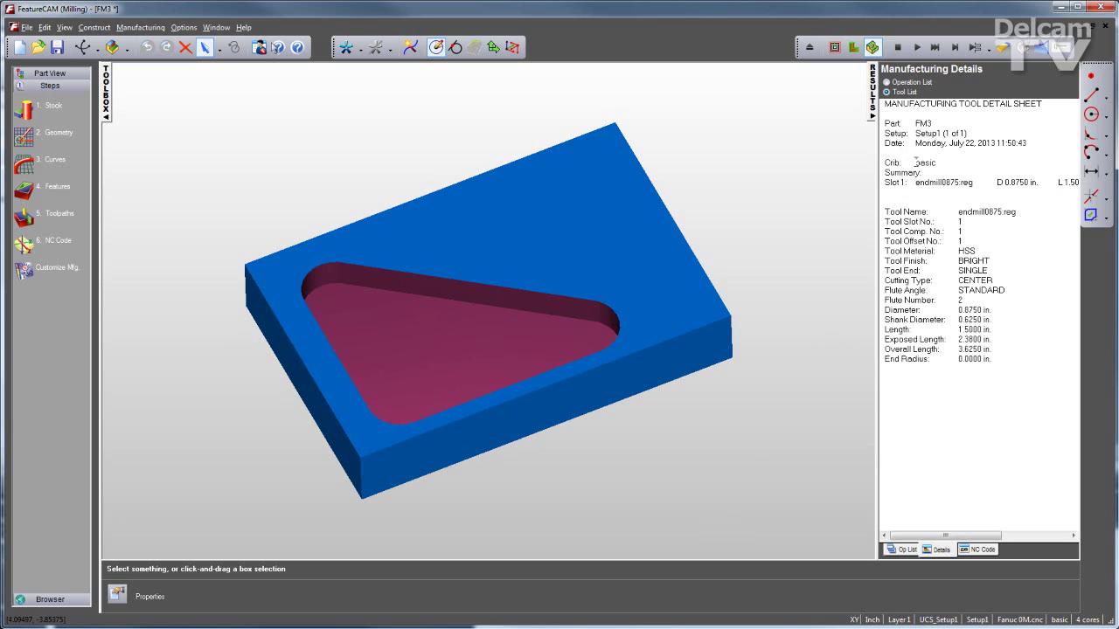
pyautogui.click(976, 550)
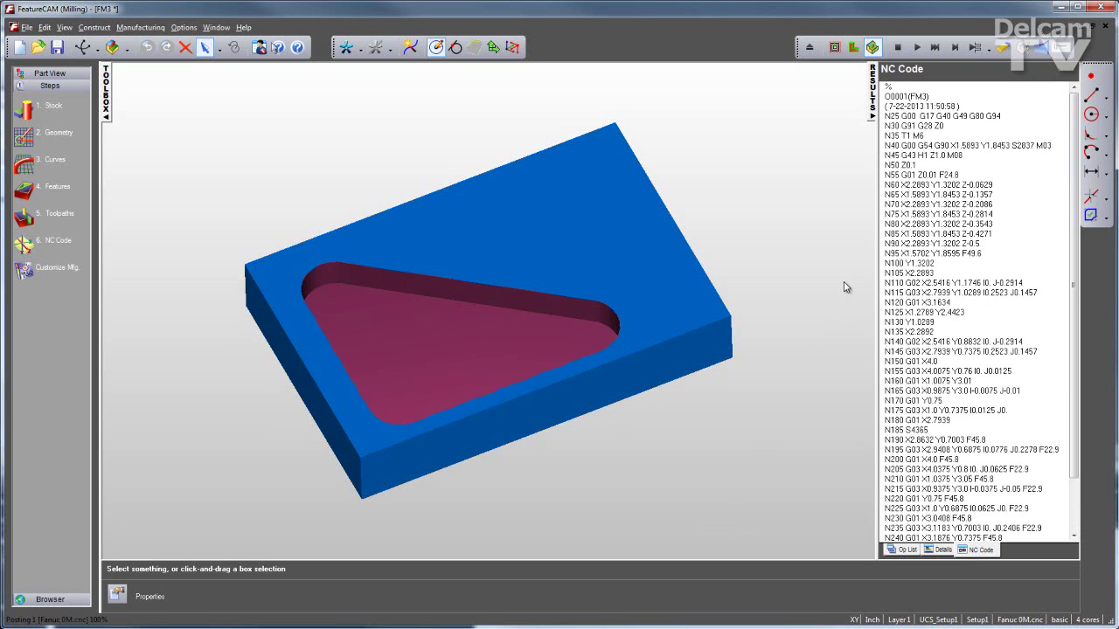
# Stop the simulation and start a new Hole feature.
pyautogui.click(897, 48)
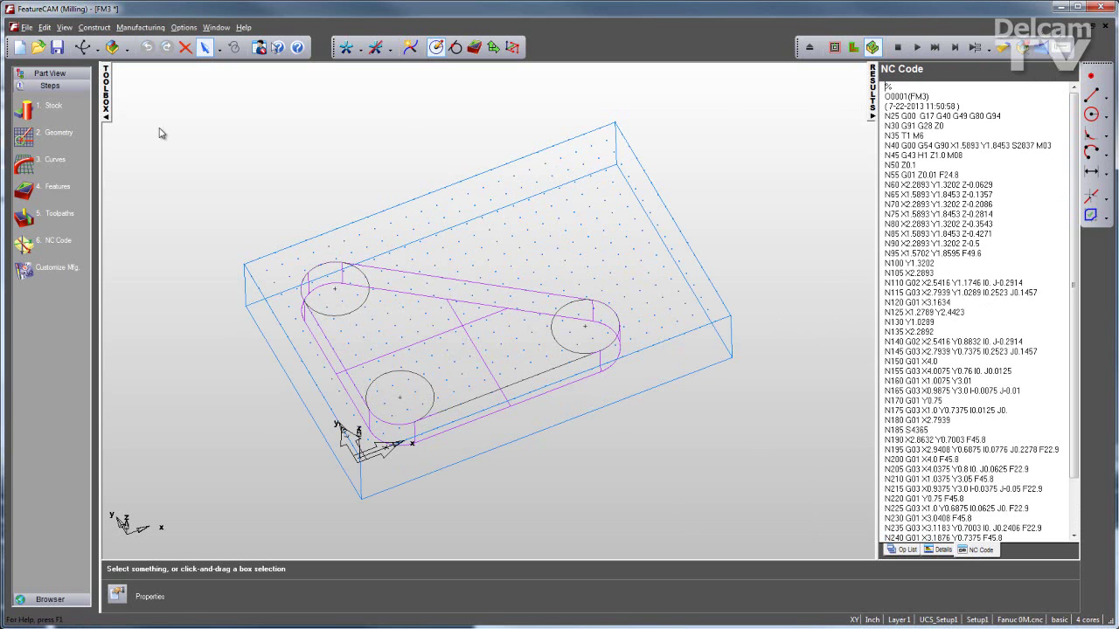
pyautogui.click(26, 191)
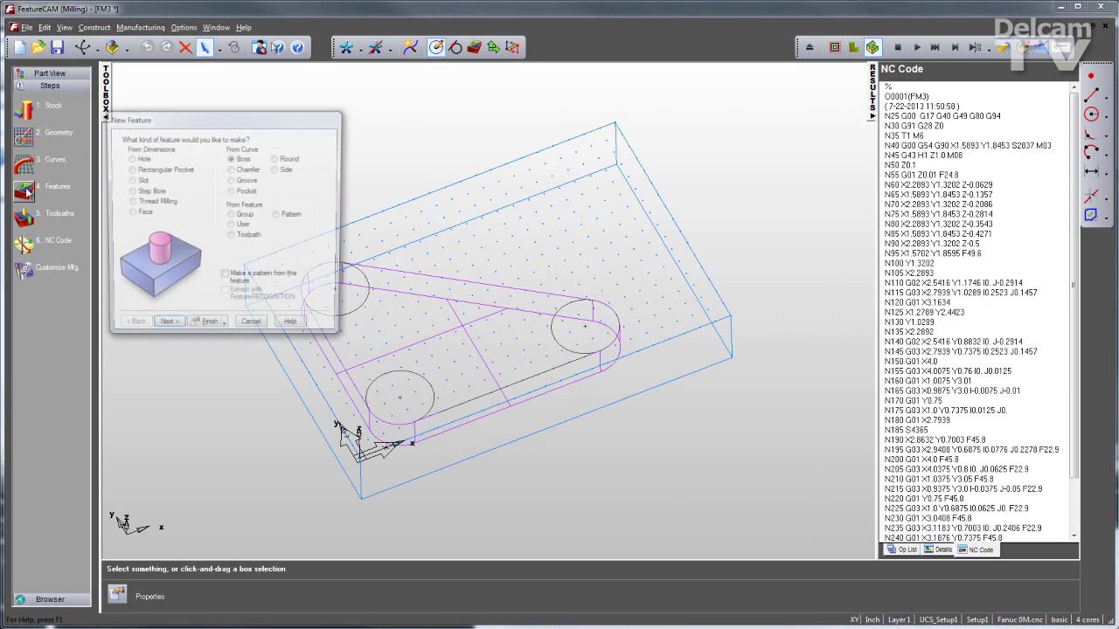
pyautogui.click(129, 159)
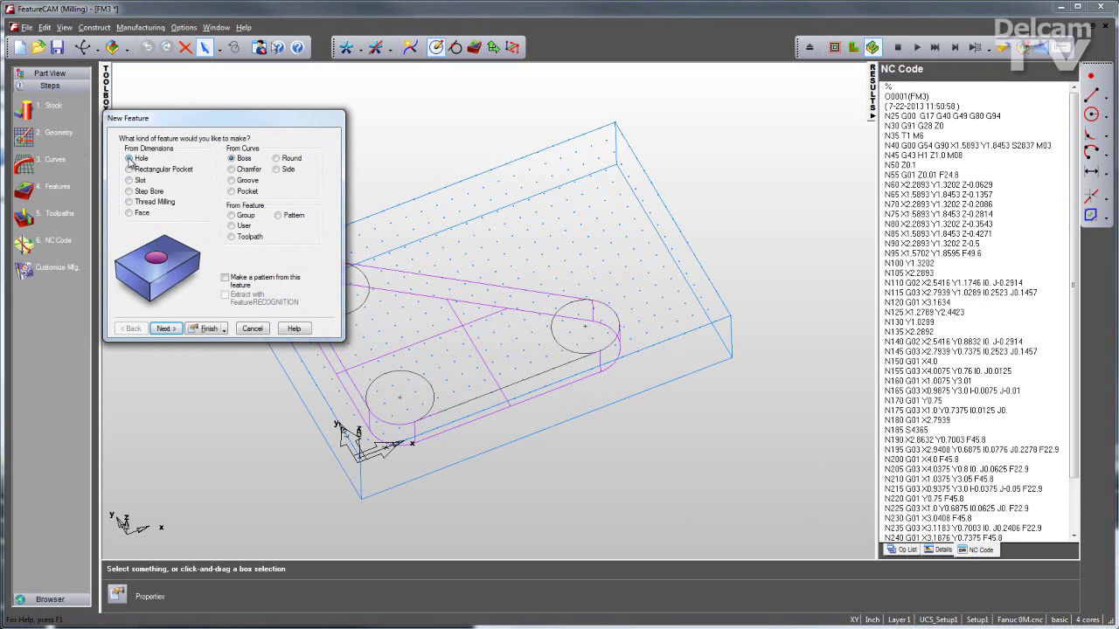
pyautogui.click(164, 329)
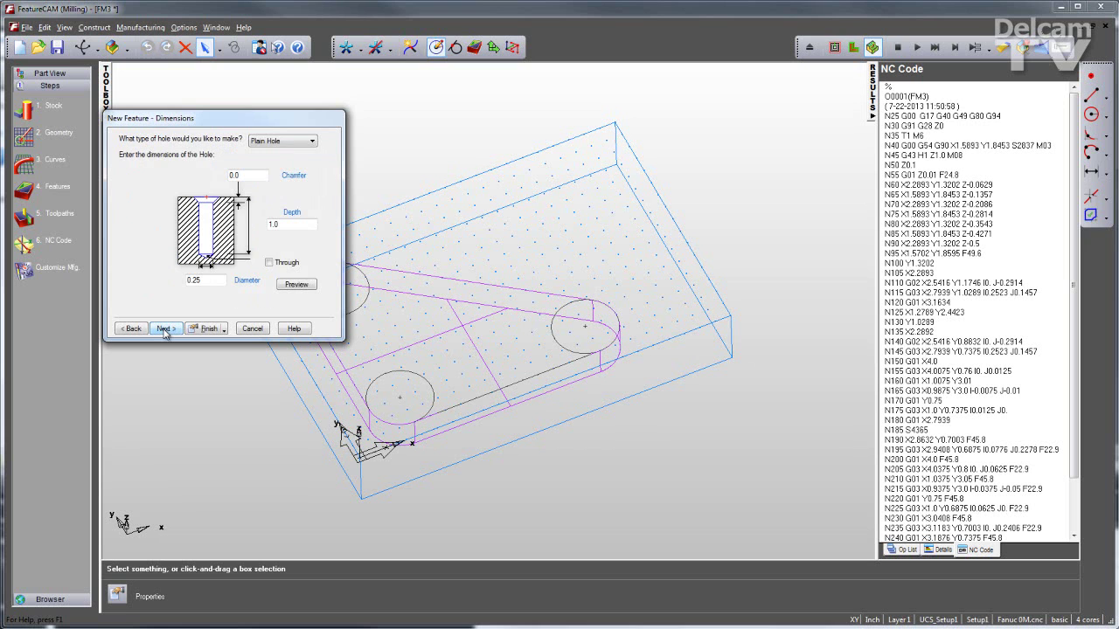
# Make the hole a through Tapped Hole with a 0.5000-13 UNC thread.
pyautogui.click(280, 145)
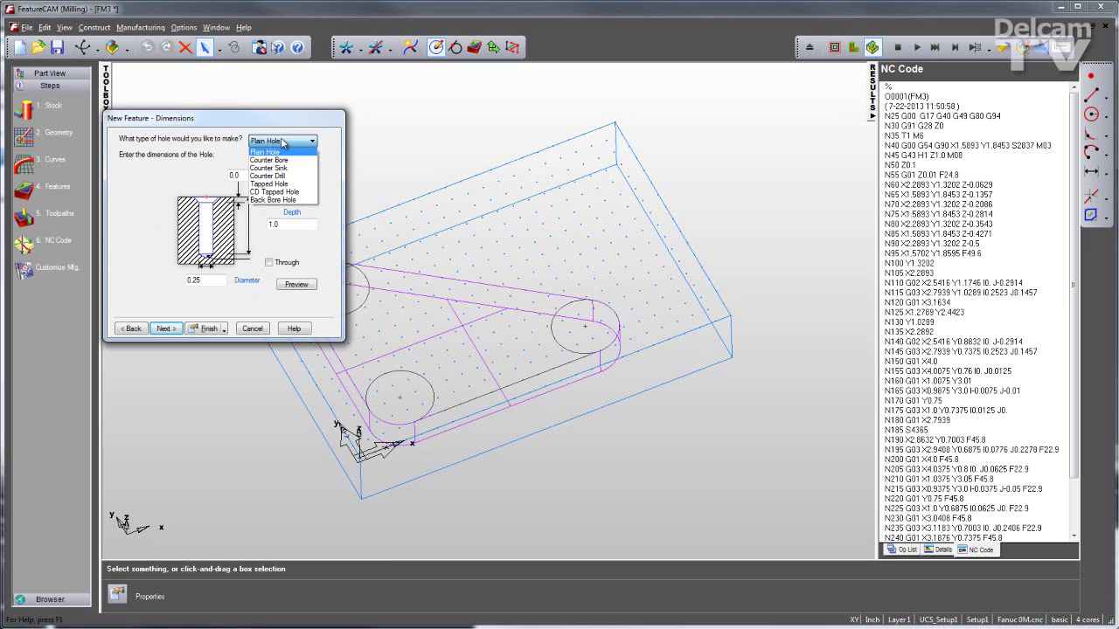
pyautogui.click(269, 185)
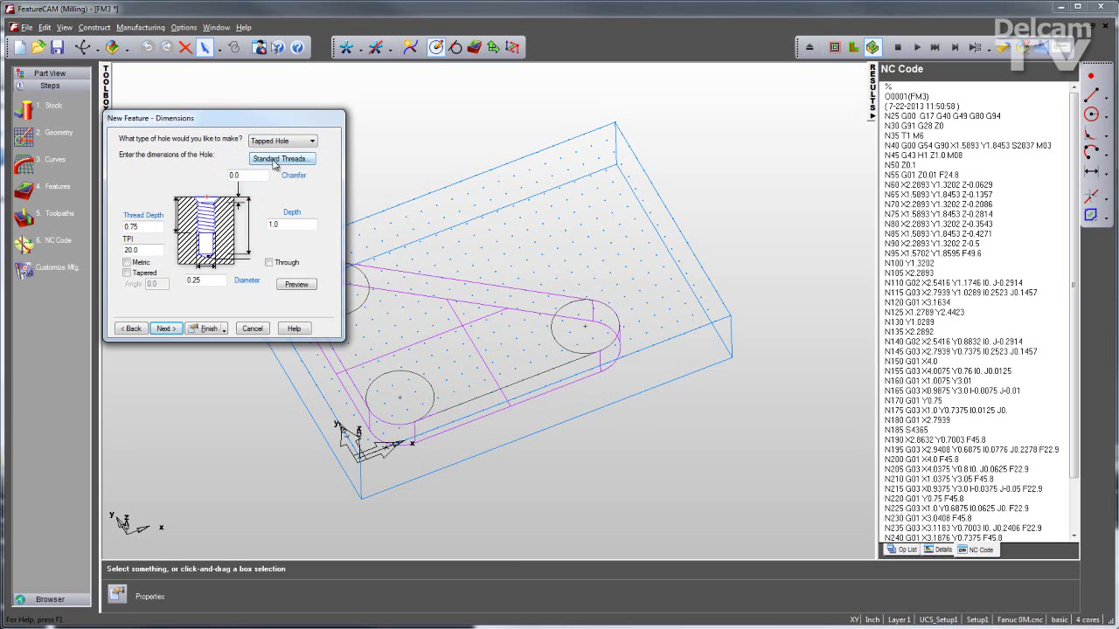
pyautogui.click(276, 160)
pyautogui.click(242, 250)
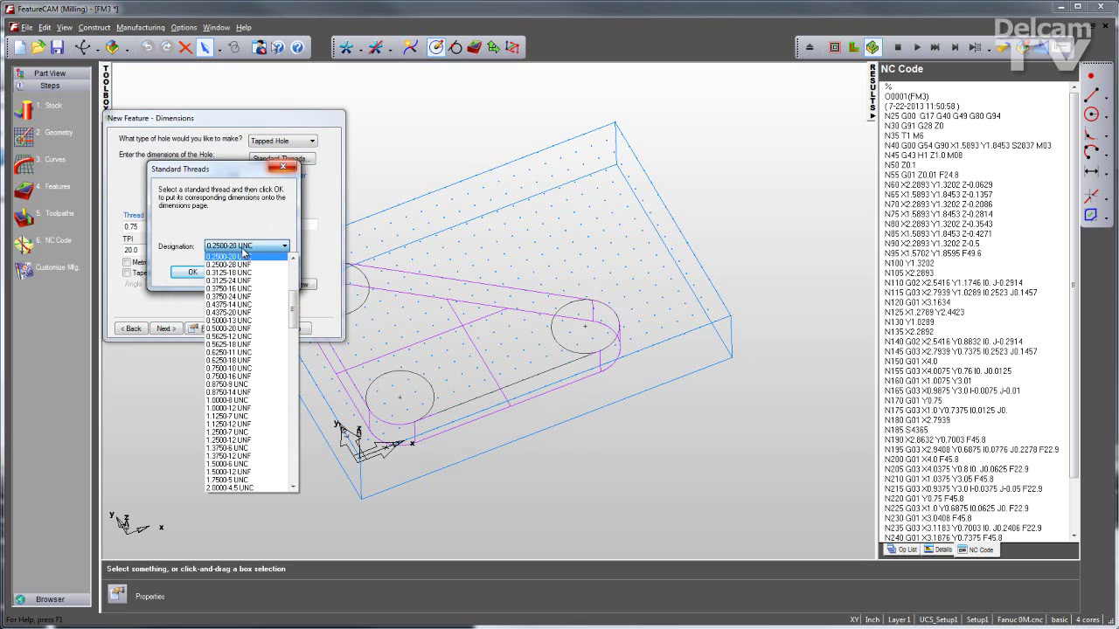
pyautogui.click(232, 320)
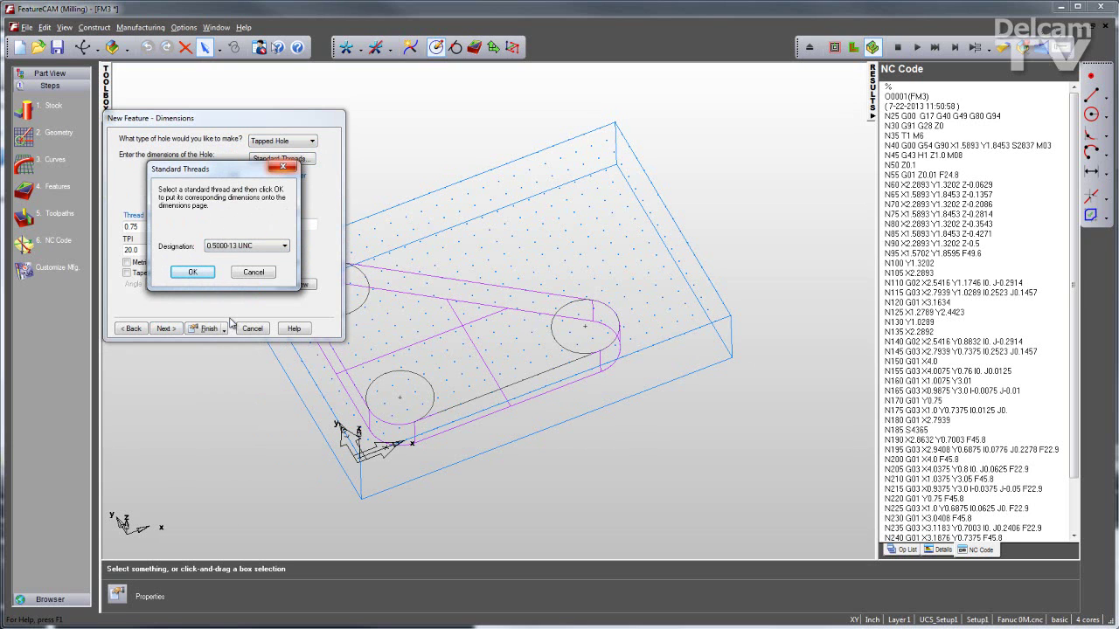
pyautogui.click(192, 274)
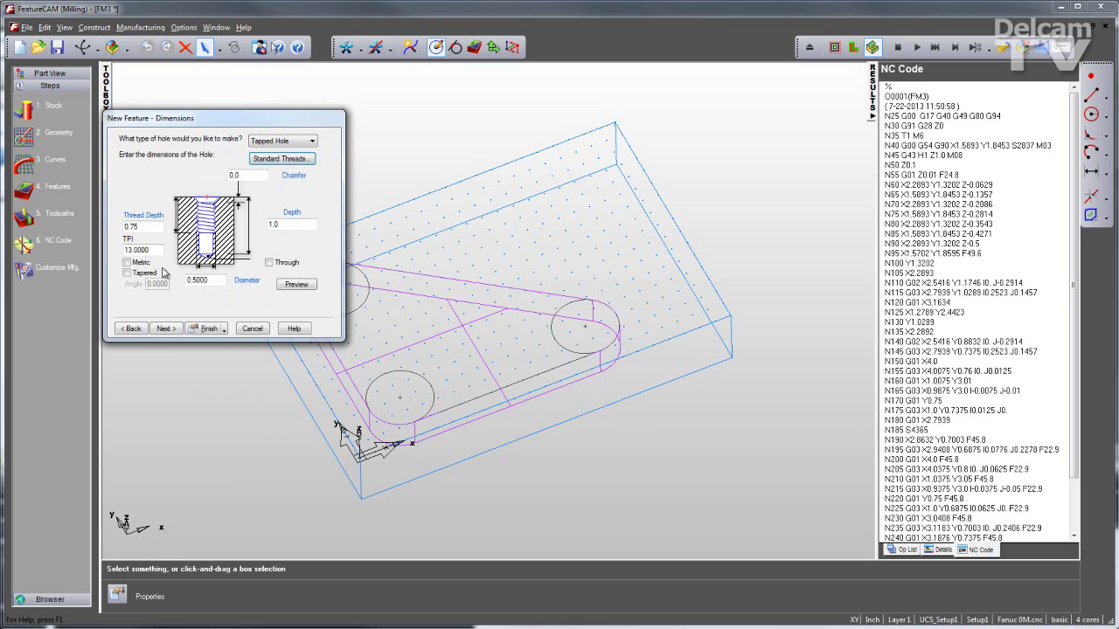
pyautogui.click(165, 329)
# Pick X 4.5, Y 2.75 on the grid for hole1 and accept its spot drill, drill and tap operations.
pyautogui.click(132, 278)
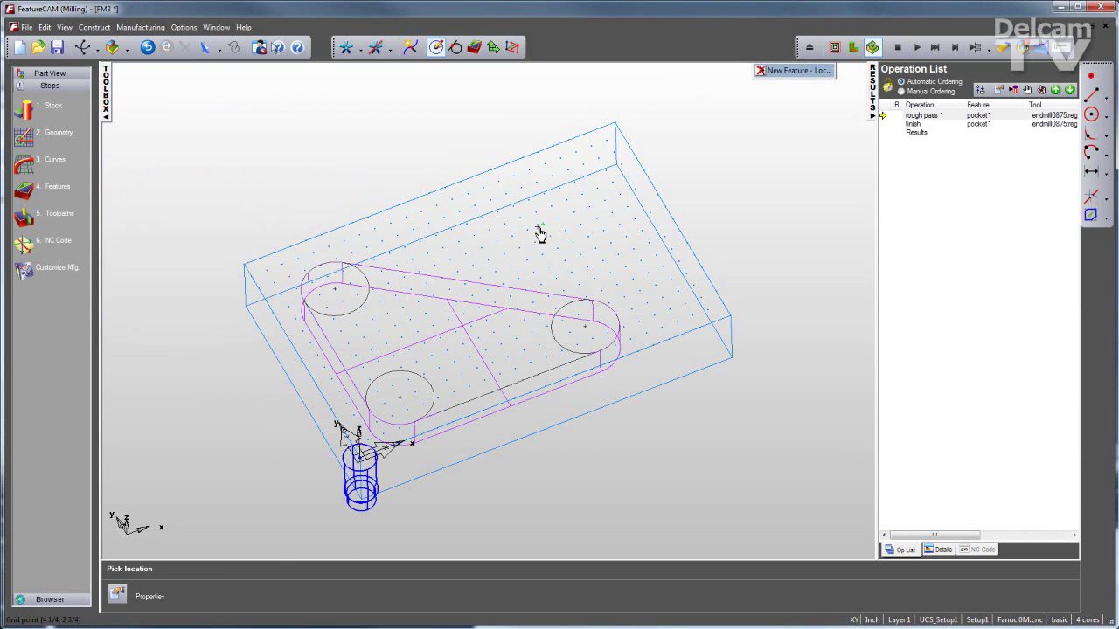
pyautogui.click(562, 231)
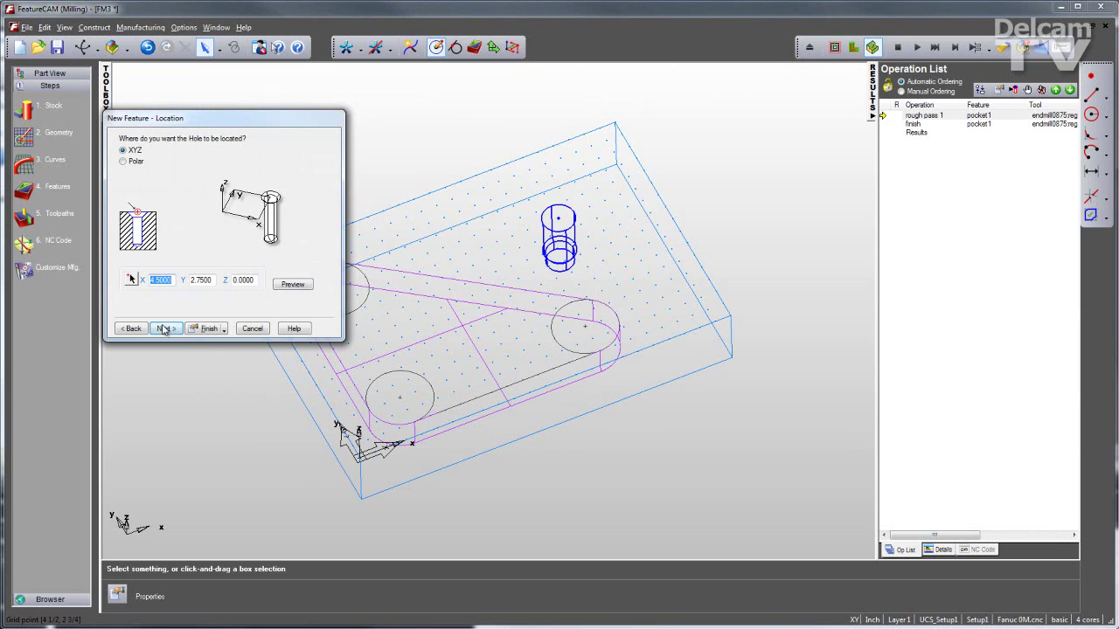
pyautogui.click(164, 328)
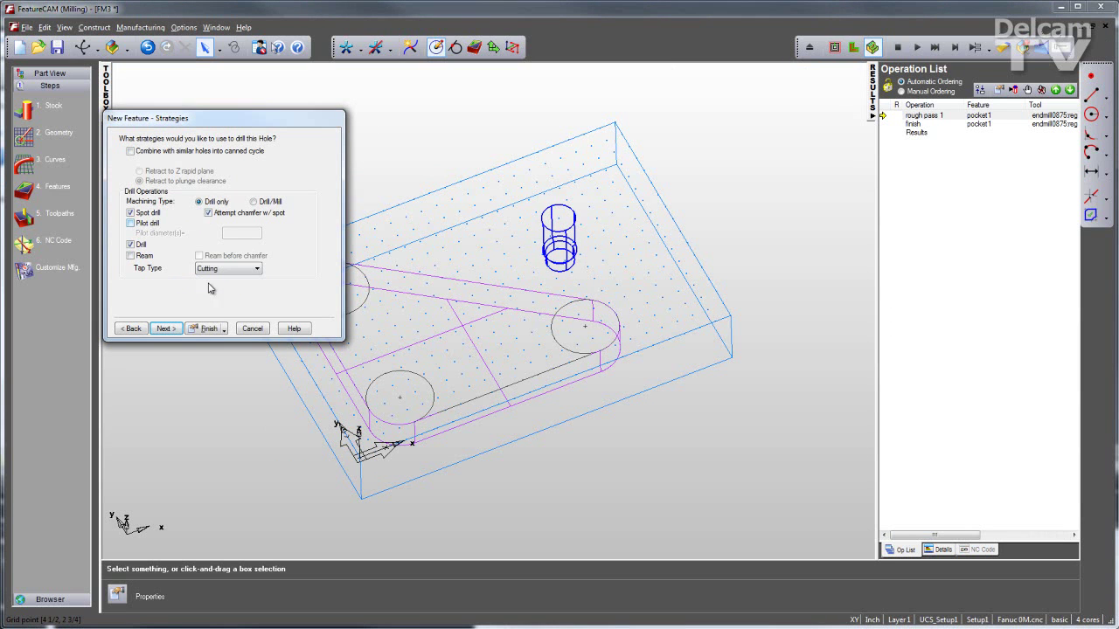
pyautogui.click(215, 327)
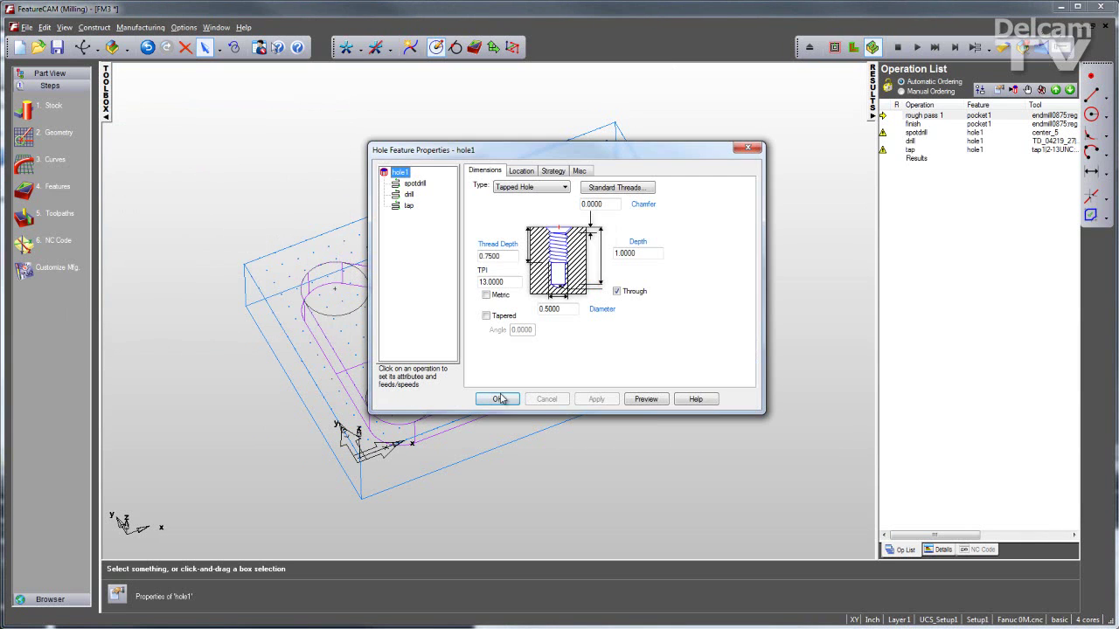
pyautogui.click(497, 400)
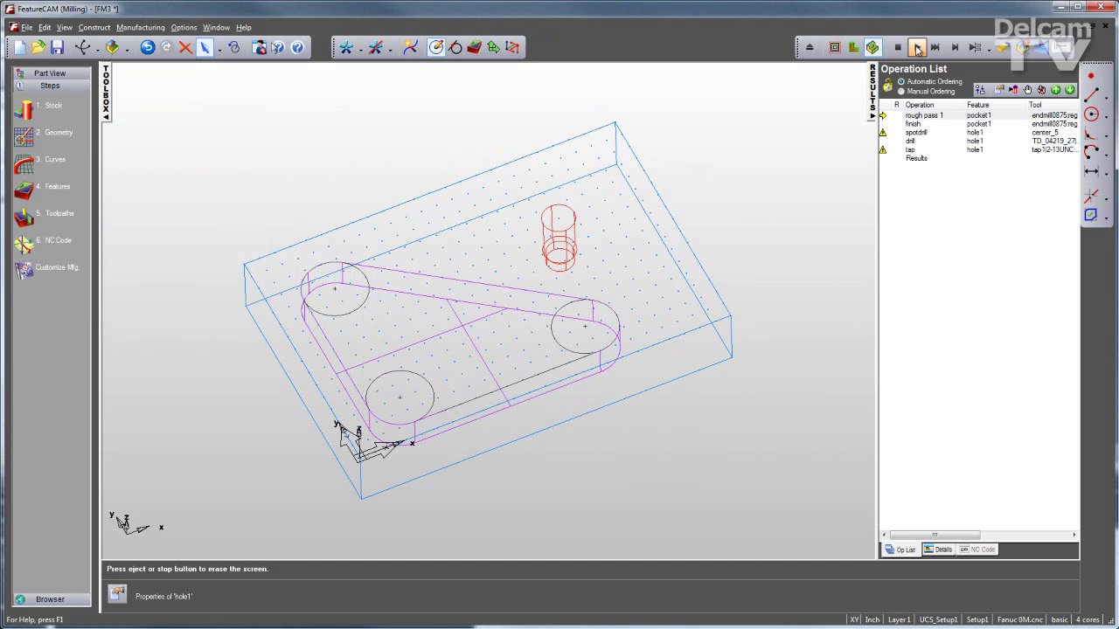
# Play the 3D simulation showing the end mill cutting the triangular pocket and the tapped hole.
pyautogui.click(917, 48)
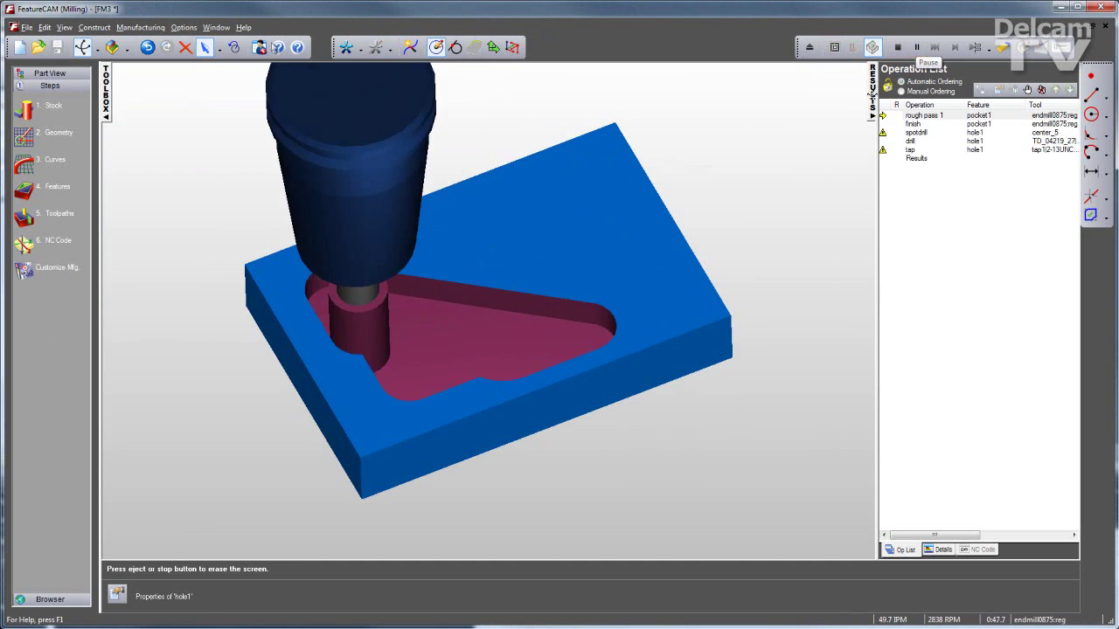